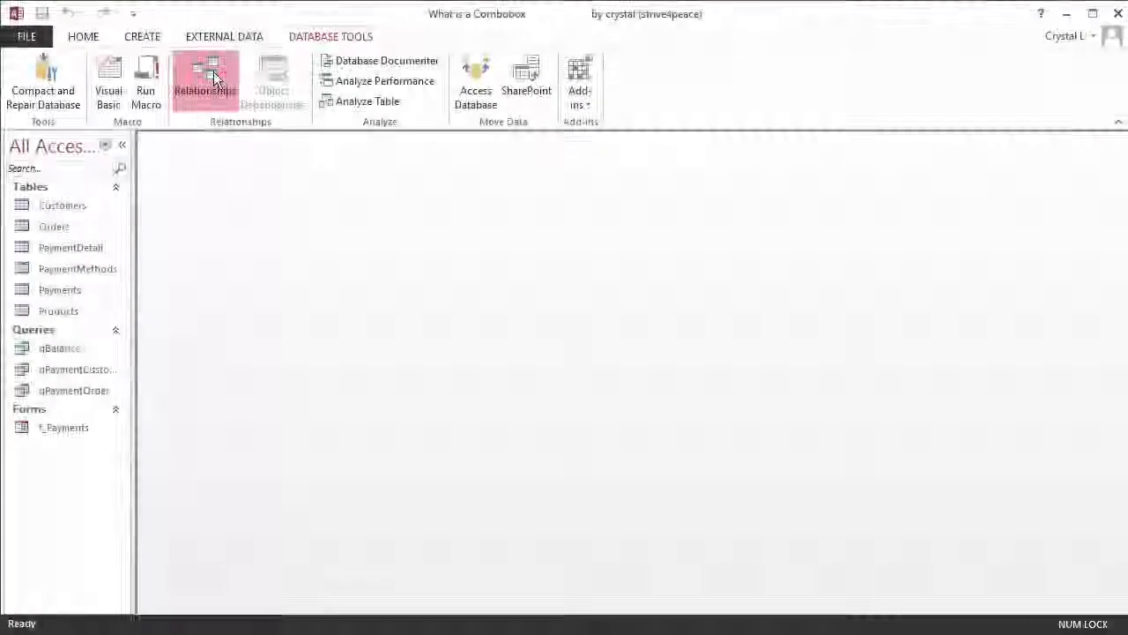
Close the relationships diagram and open f_Payments in Design View with the property sheet hidden
{"action": "left_click", "coordinate": [211, 77]}
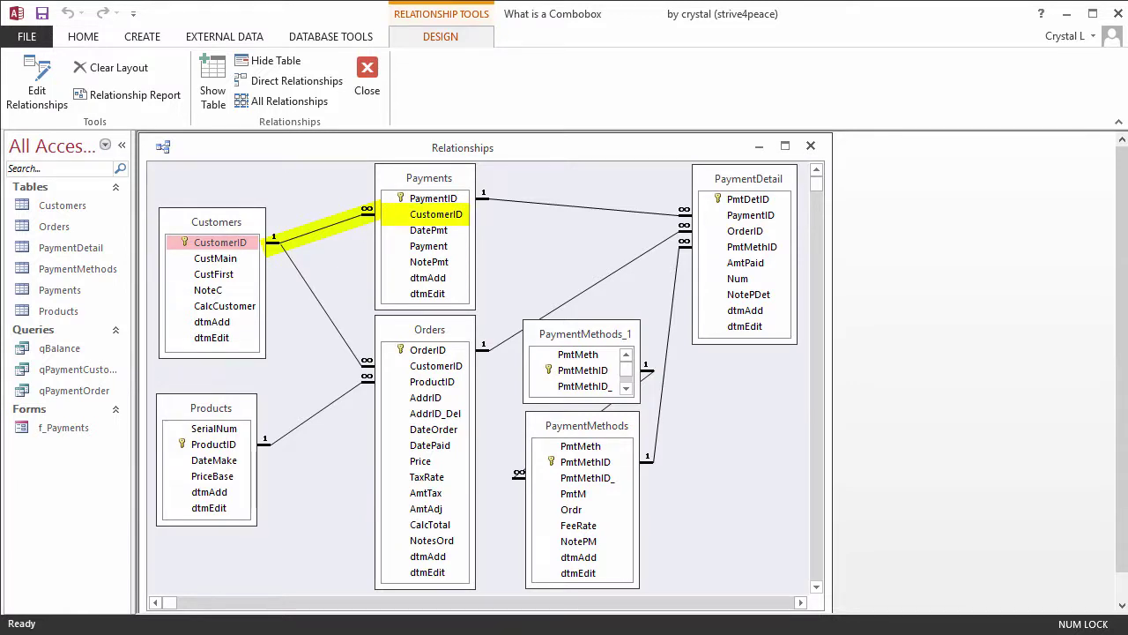
{"action": "left_click", "coordinate": [811, 146]}
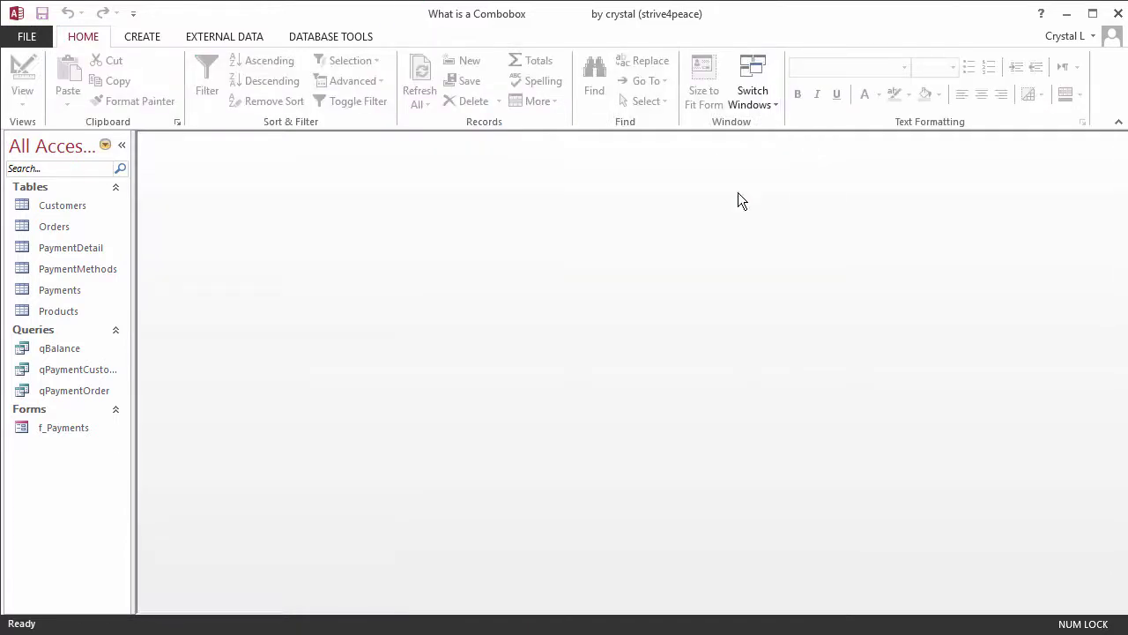
{"action": "double_click", "coordinate": [62, 428]}
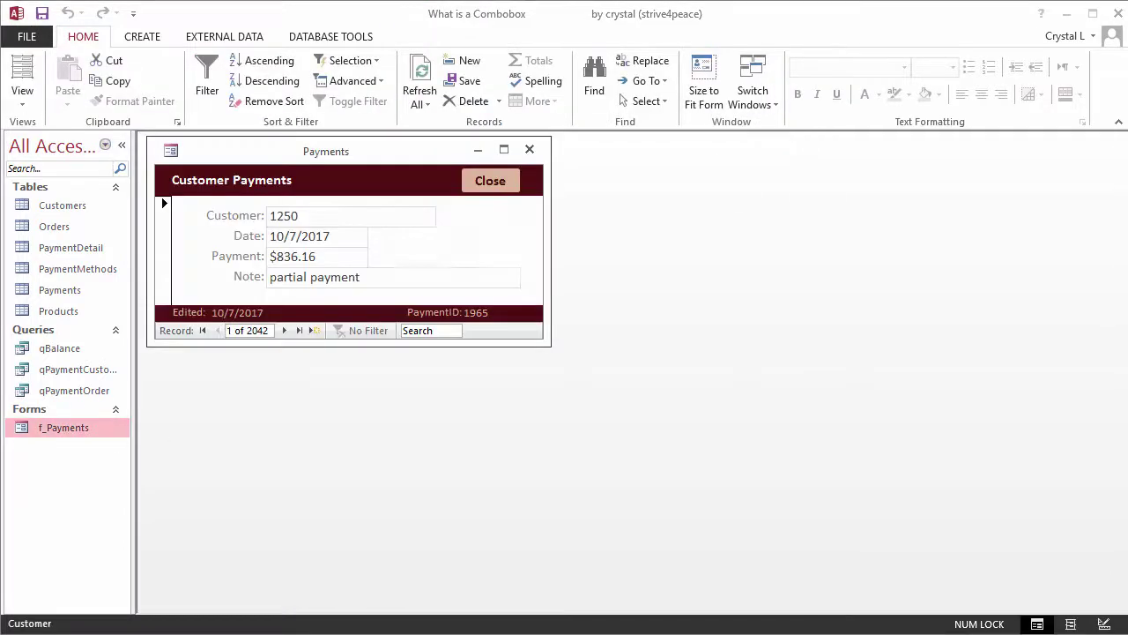
{"action": "right_click", "coordinate": [397, 153]}
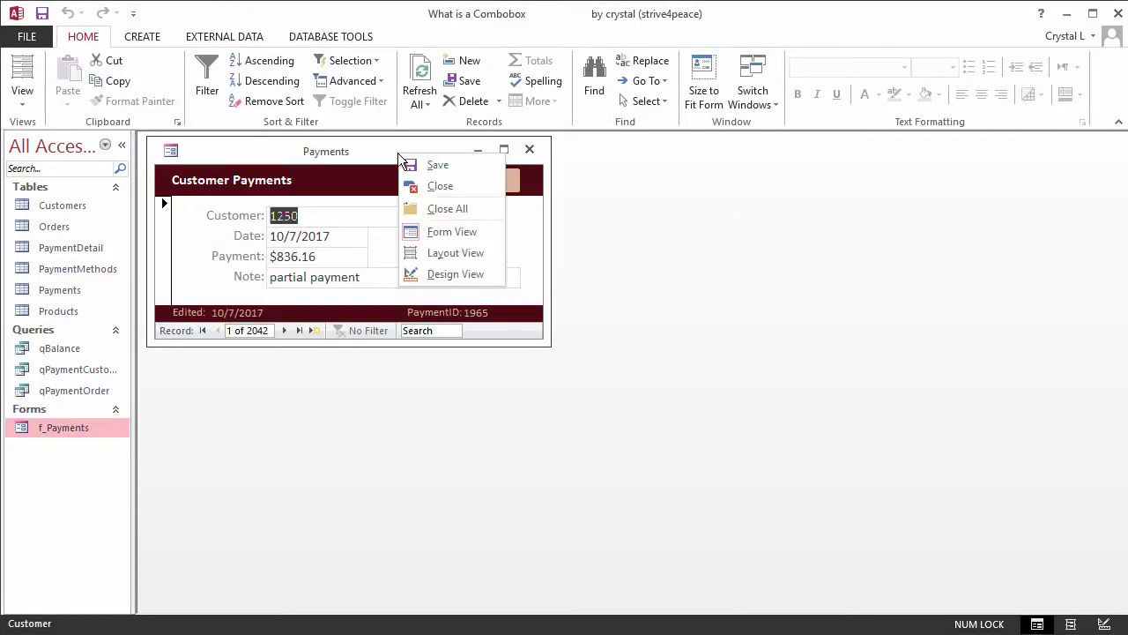
{"action": "left_click", "coordinate": [456, 276]}
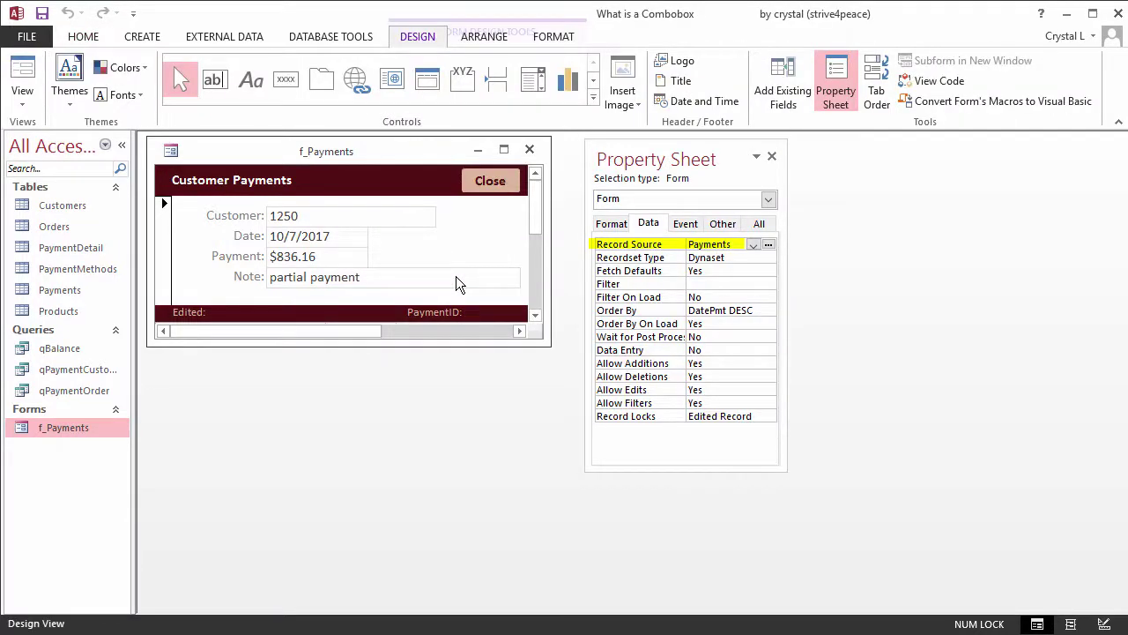
{"action": "key", "text": "F4"}
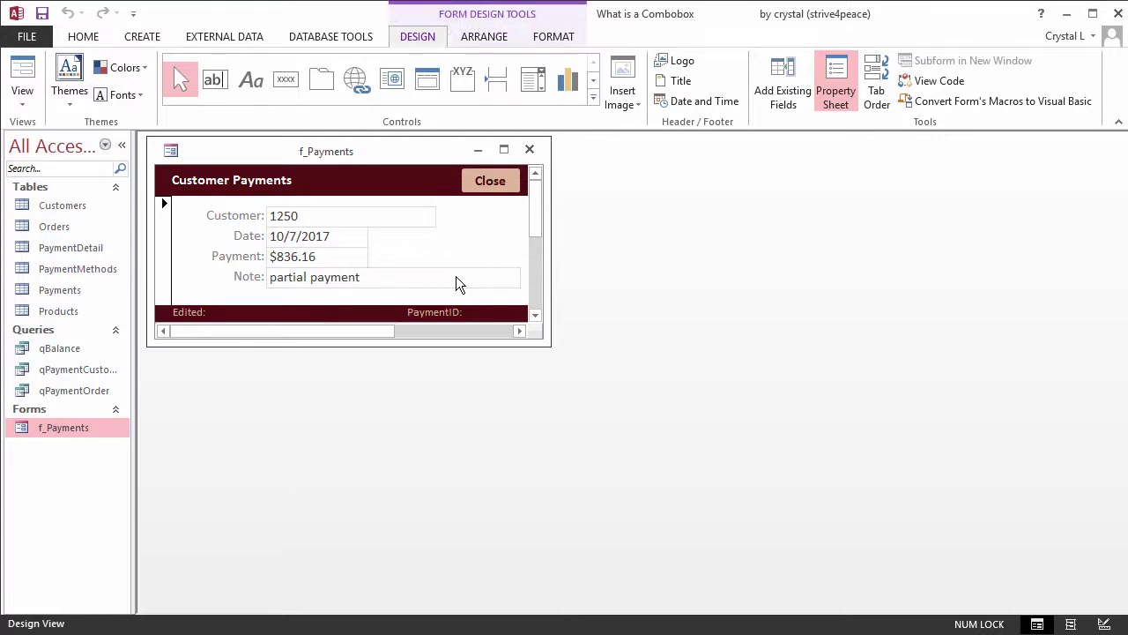
Maximize the form design and change the CustomerID text box into a combo box
{"action": "double_click", "coordinate": [366, 158]}
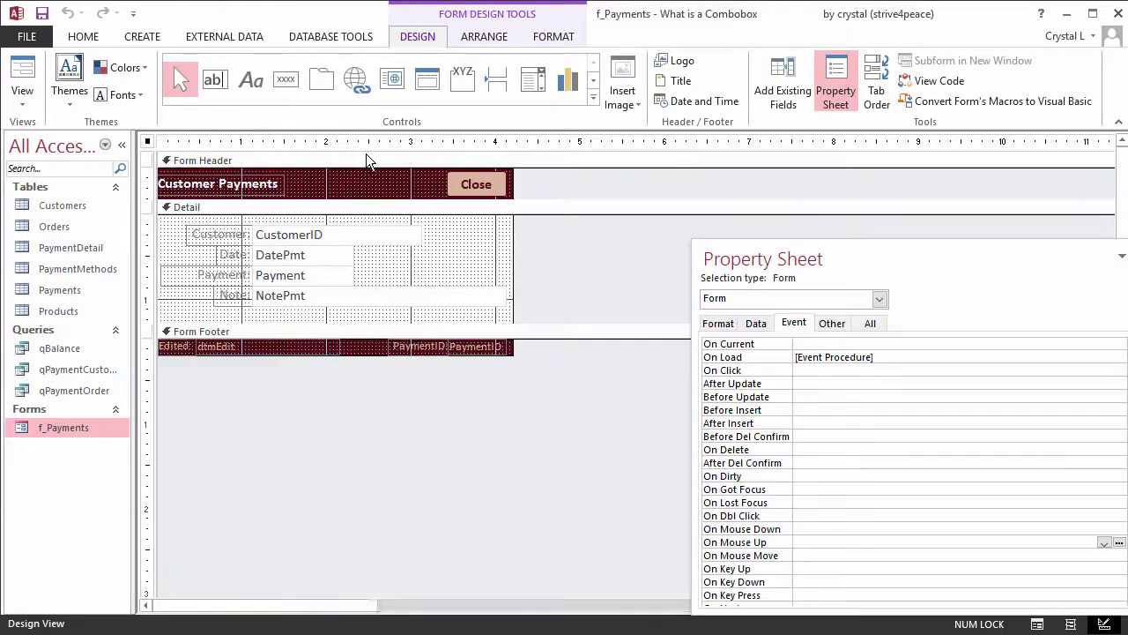
{"action": "right_click", "coordinate": [371, 244]}
{"action": "mouse_move", "coordinate": [456, 296]}
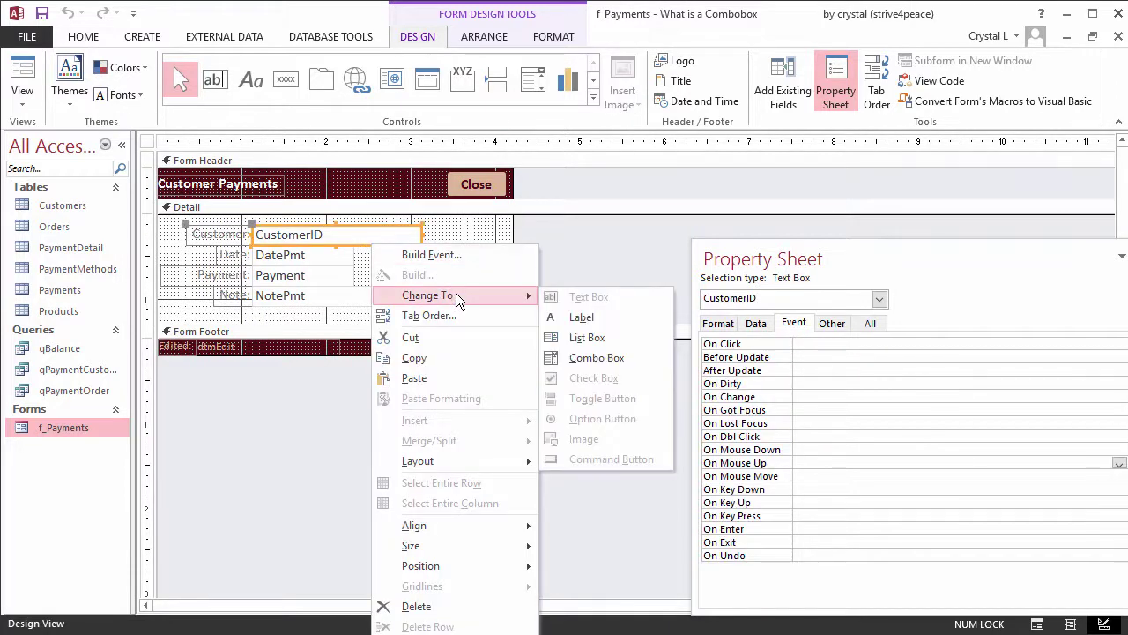
{"action": "left_click", "coordinate": [610, 360]}
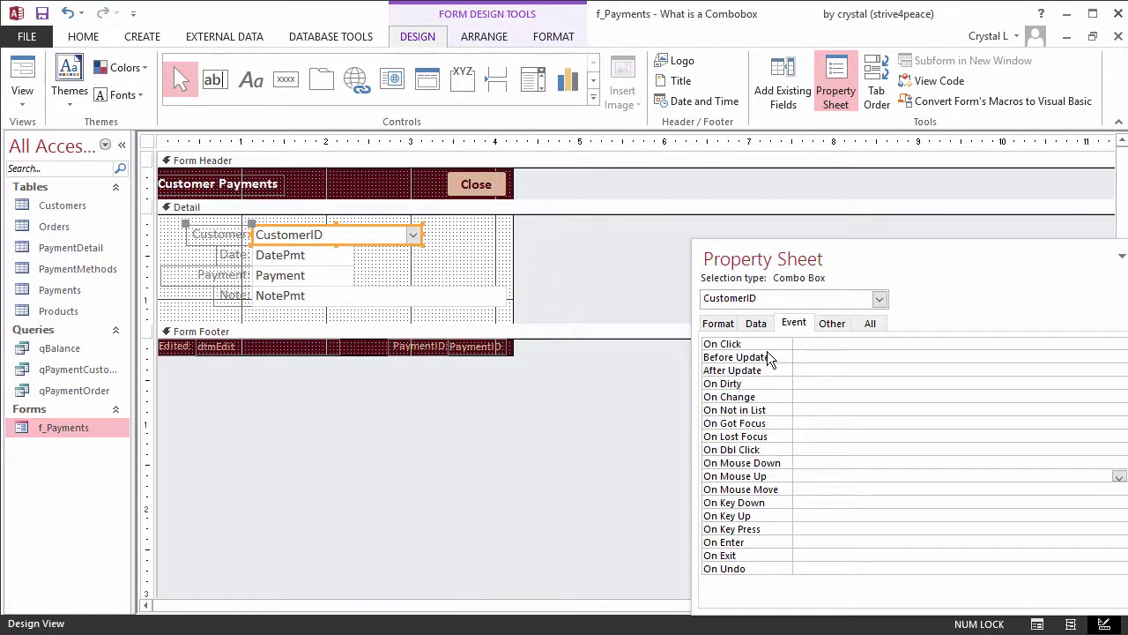
Launch the Query Builder for the CustomerID combo box's Row Source
{"action": "left_click", "coordinate": [755, 323]}
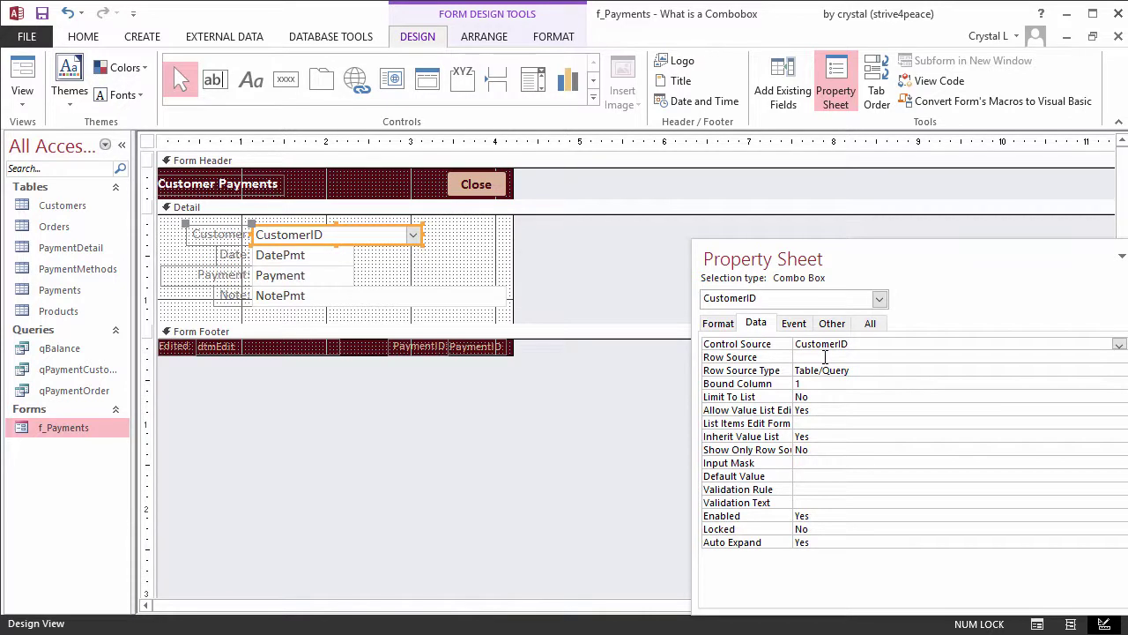
{"action": "left_click", "coordinate": [825, 356]}
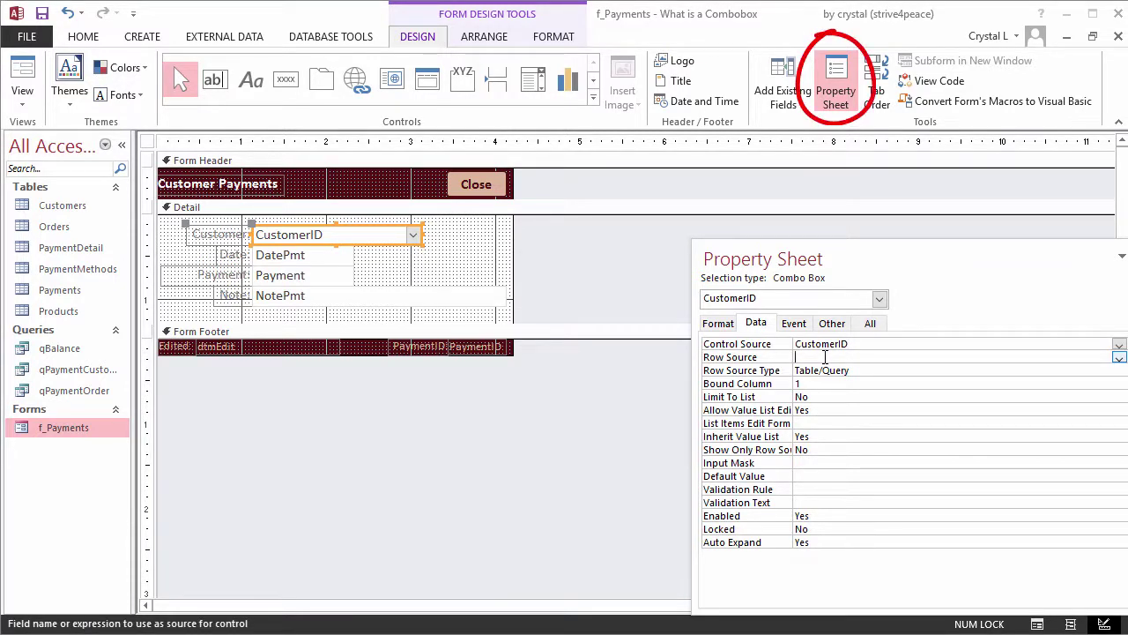
{"action": "right_click", "coordinate": [589, 594]}
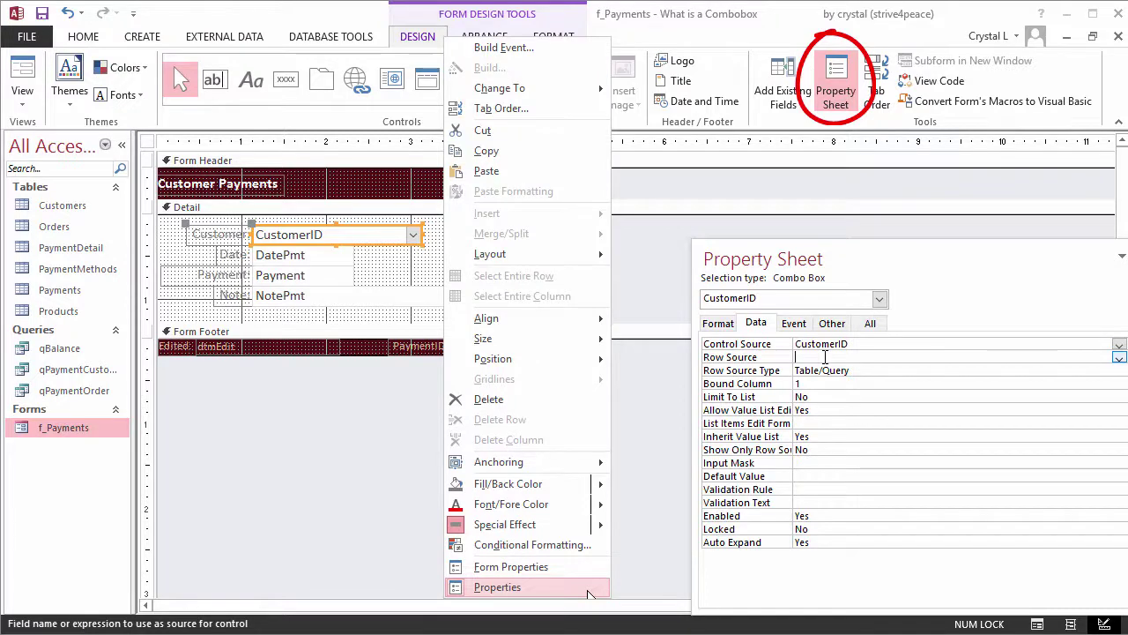
{"action": "left_click", "coordinate": [589, 594]}
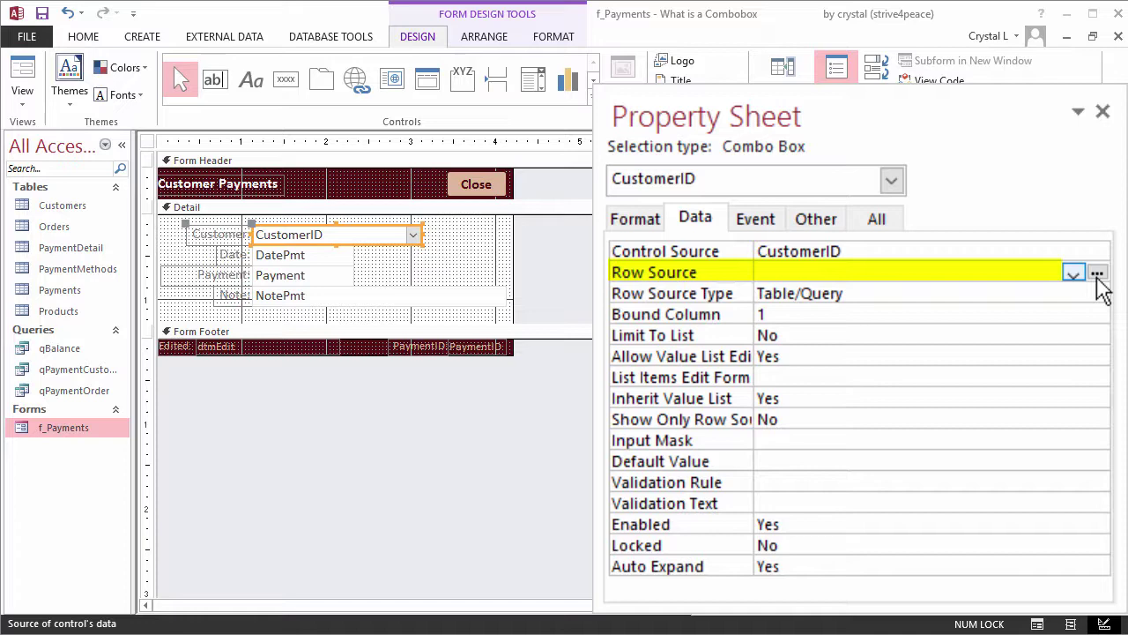
{"action": "key", "text": "ctrl+F2"}
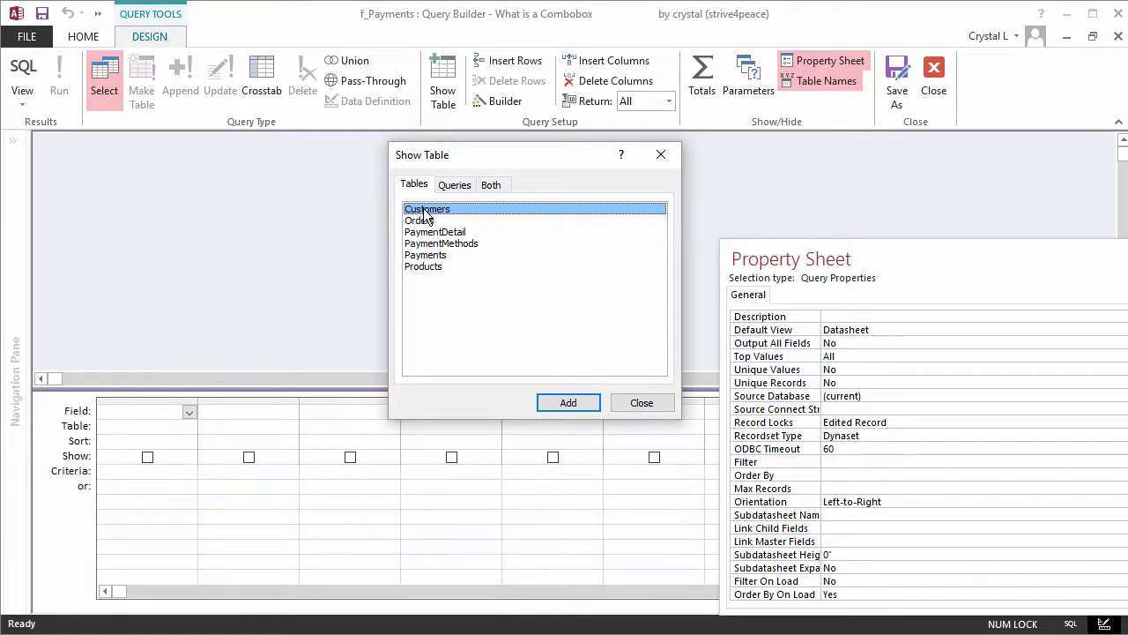
Add the Customers table to the query and place CustomerID in the first column
{"action": "double_click", "coordinate": [425, 210]}
{"action": "left_click", "coordinate": [642, 402]}
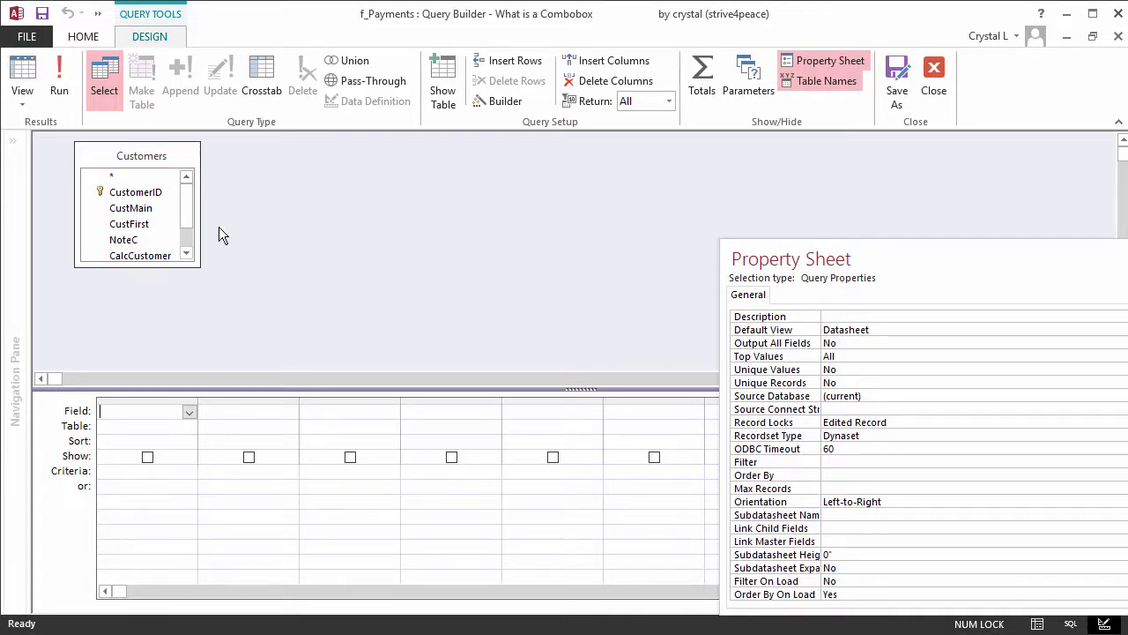
{"action": "left_click", "coordinate": [142, 195]}
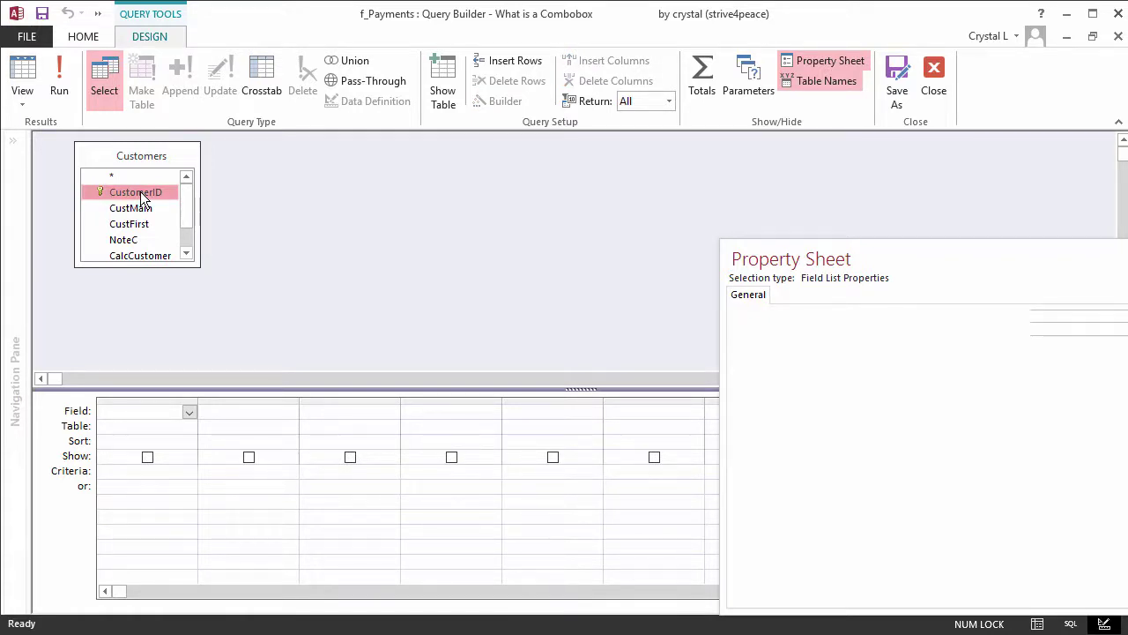
{"action": "double_click", "coordinate": [142, 196]}
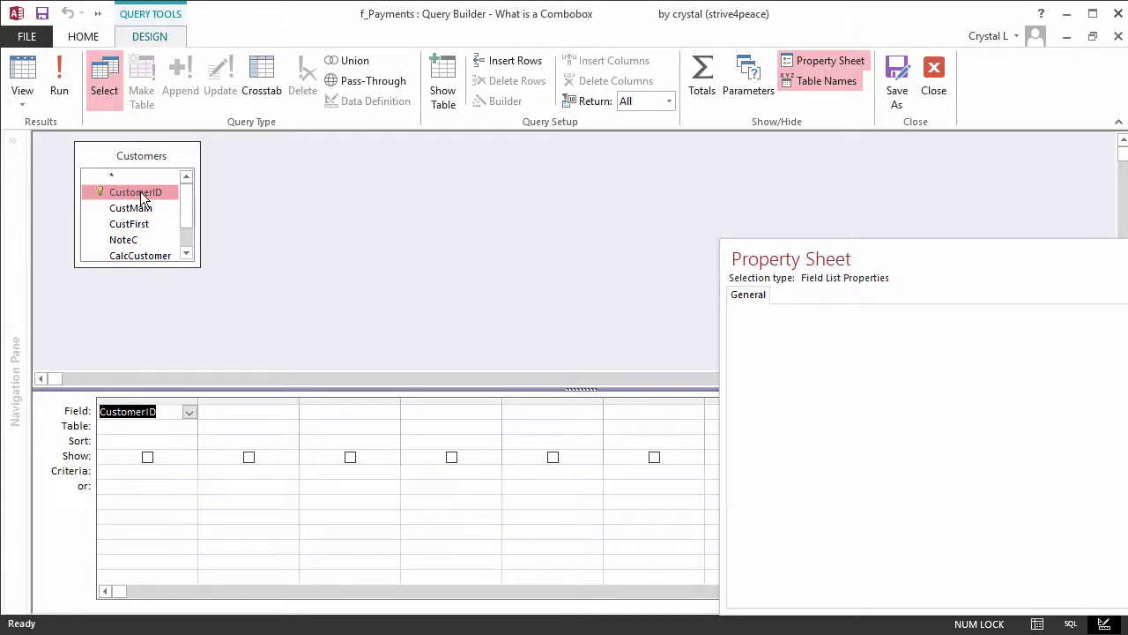
Add CalcCustomer, CustMain and CustFirst, sorting CustMain and CustFirst ascending with Show unchecked
{"action": "double_click", "coordinate": [145, 255]}
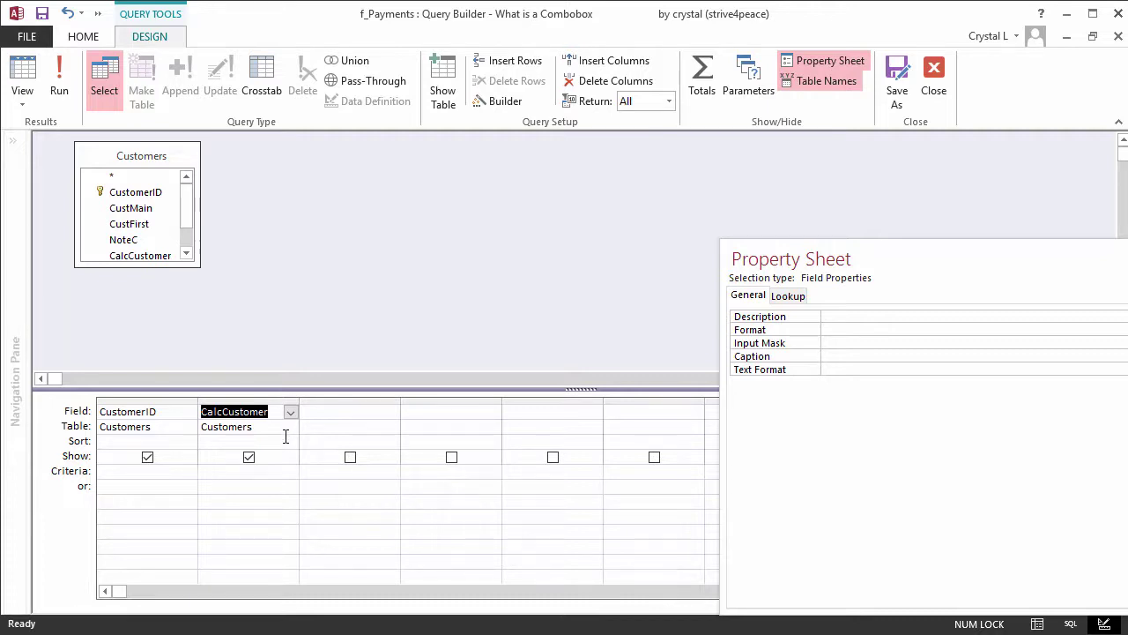
{"action": "double_click", "coordinate": [148, 215]}
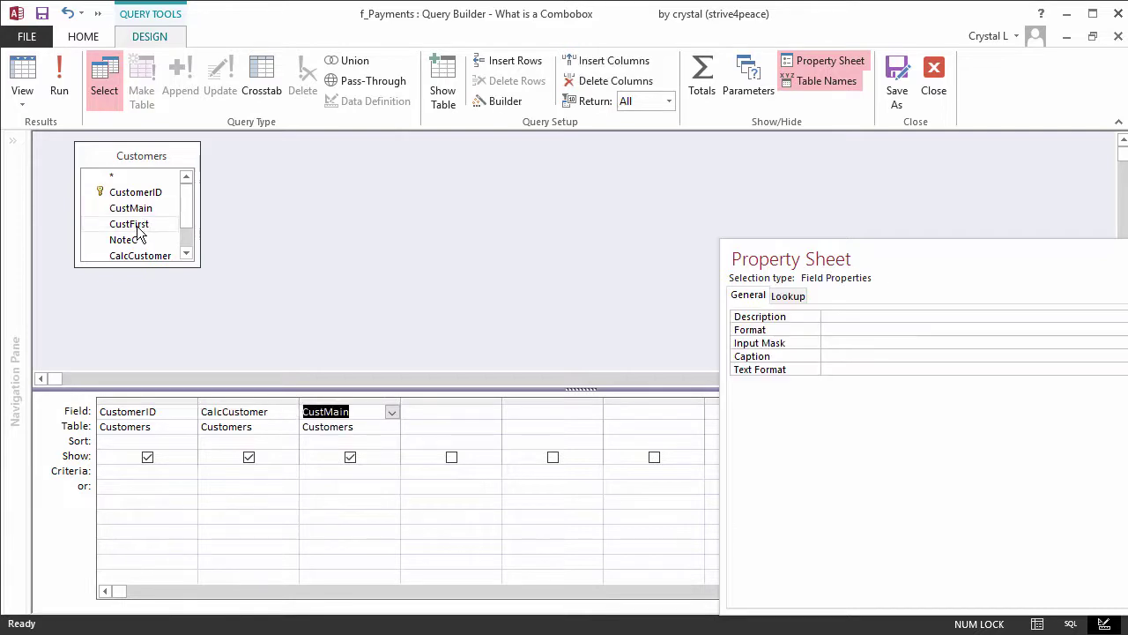
{"action": "double_click", "coordinate": [138, 227]}
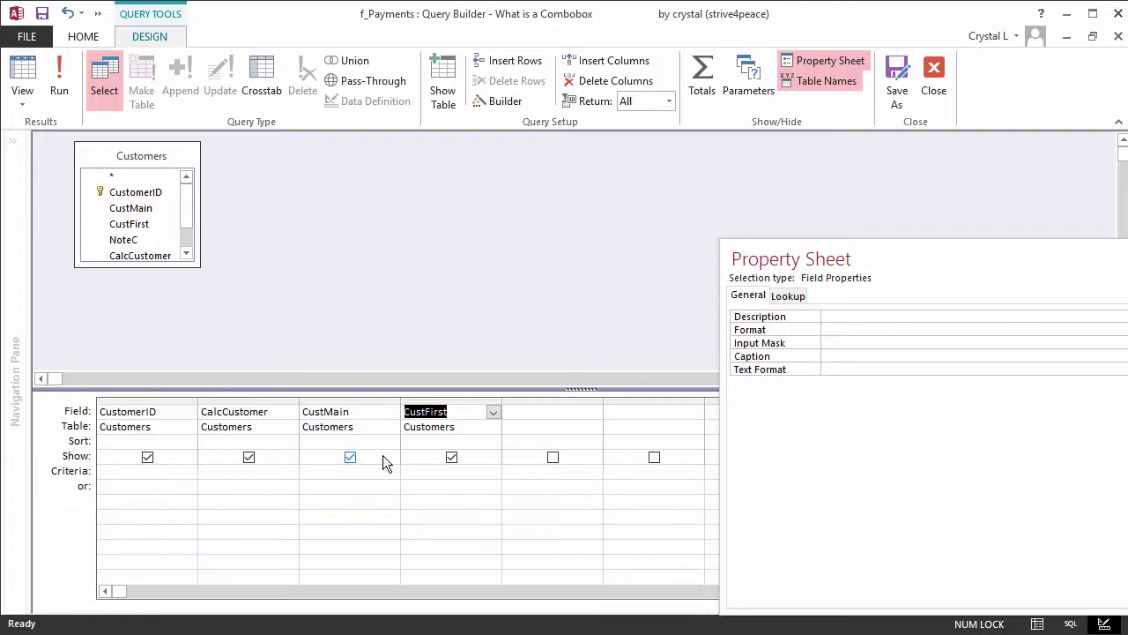
{"action": "left_click", "coordinate": [390, 441]}
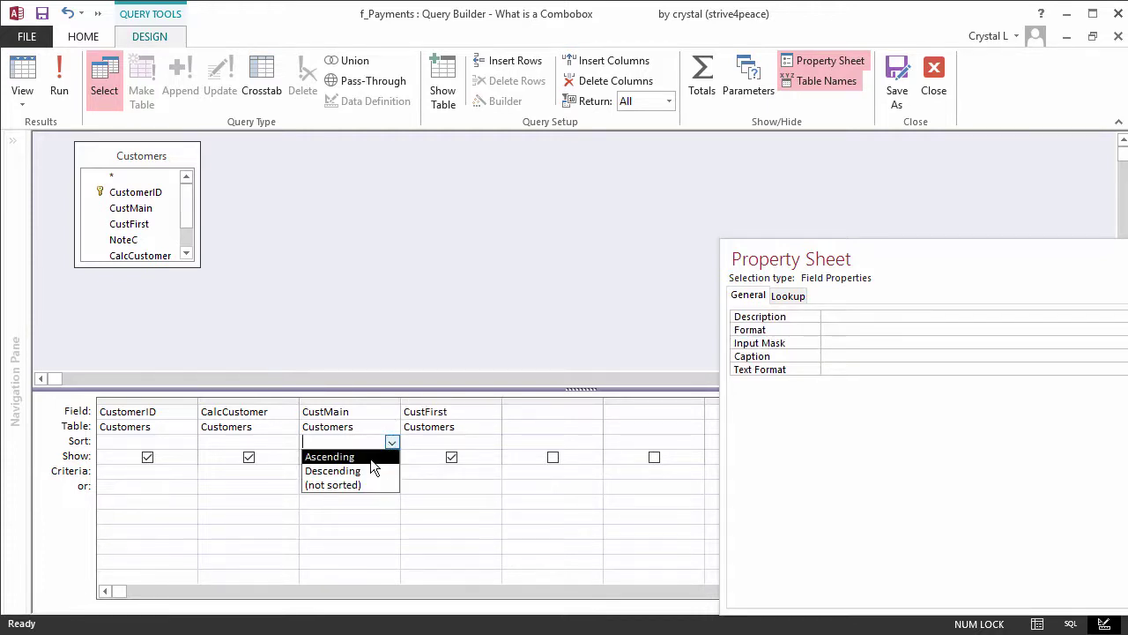
{"action": "left_click", "coordinate": [370, 458]}
{"action": "left_click", "coordinate": [492, 441]}
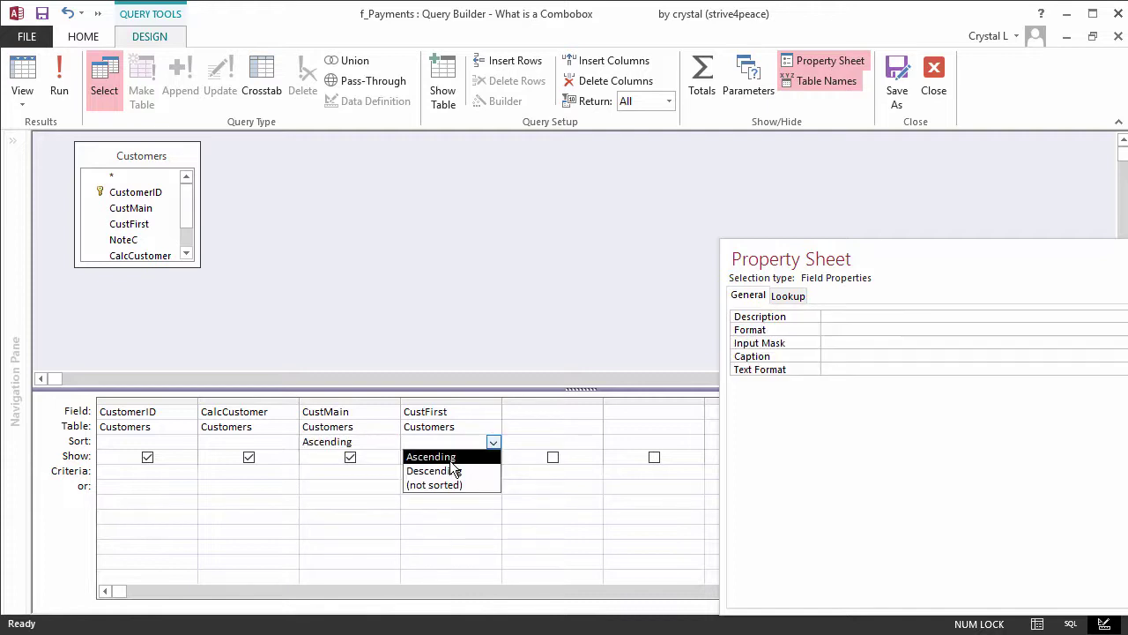
{"action": "left_click", "coordinate": [451, 458]}
{"action": "left_click", "coordinate": [451, 458]}
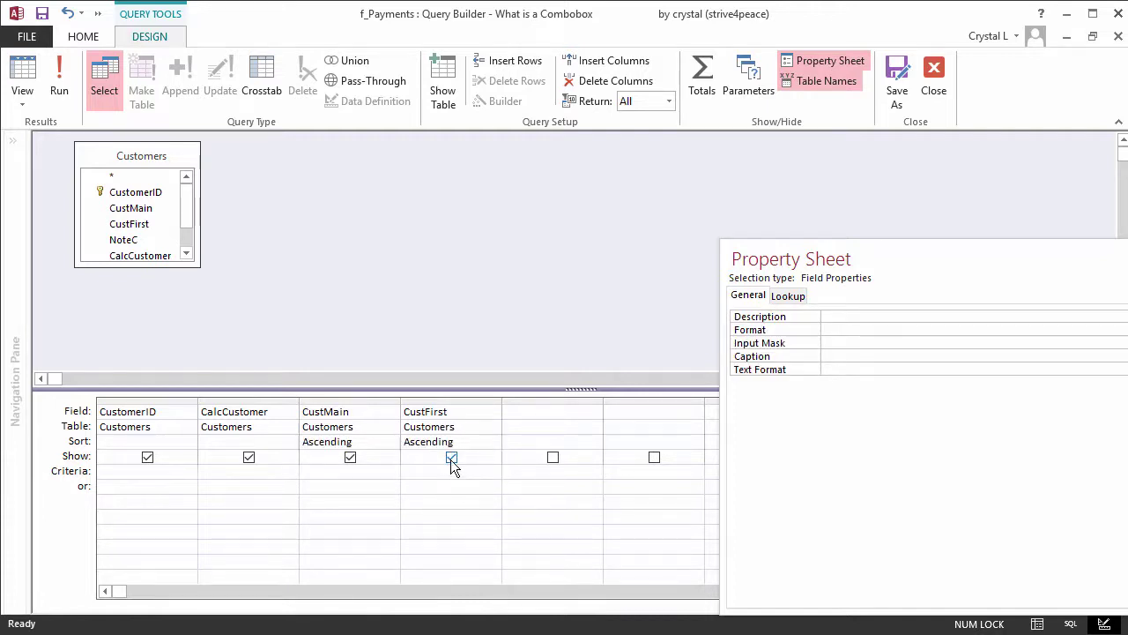
{"action": "left_click", "coordinate": [350, 456]}
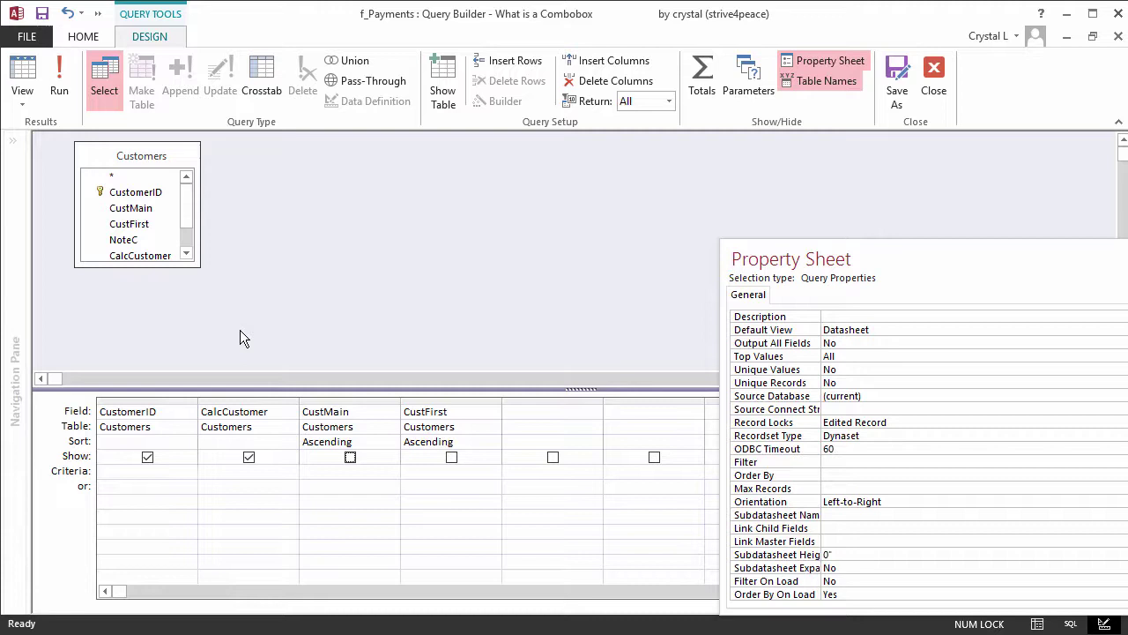
Preview the query datasheet, then close the Query Builder and save the SQL as the Row Source
{"action": "left_click", "coordinate": [24, 82]}
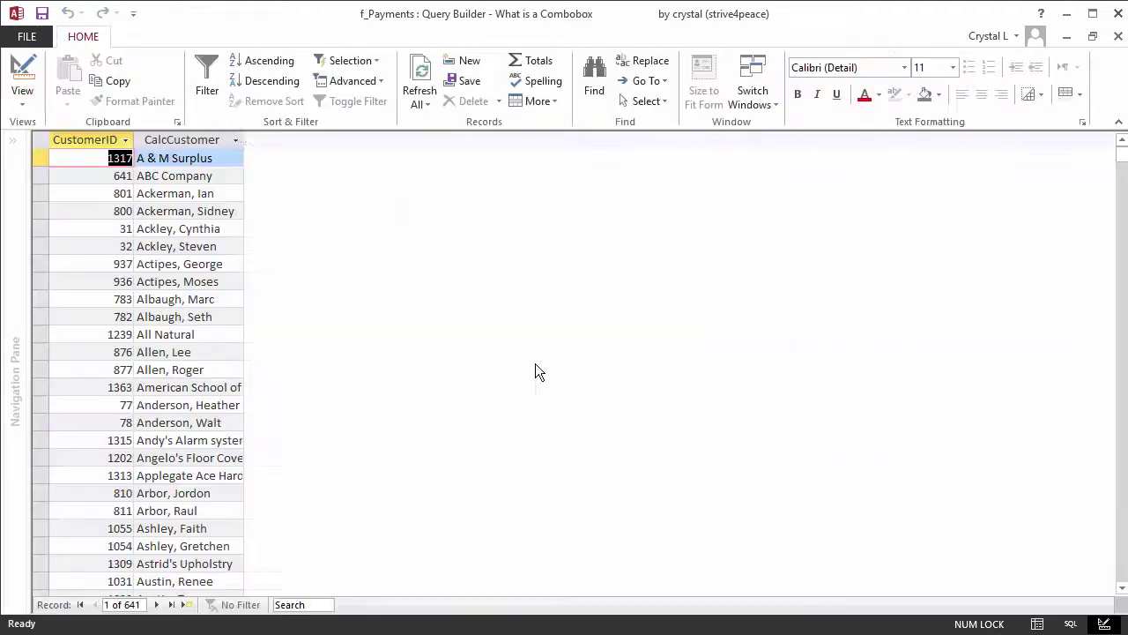
{"action": "double_click", "coordinate": [244, 139]}
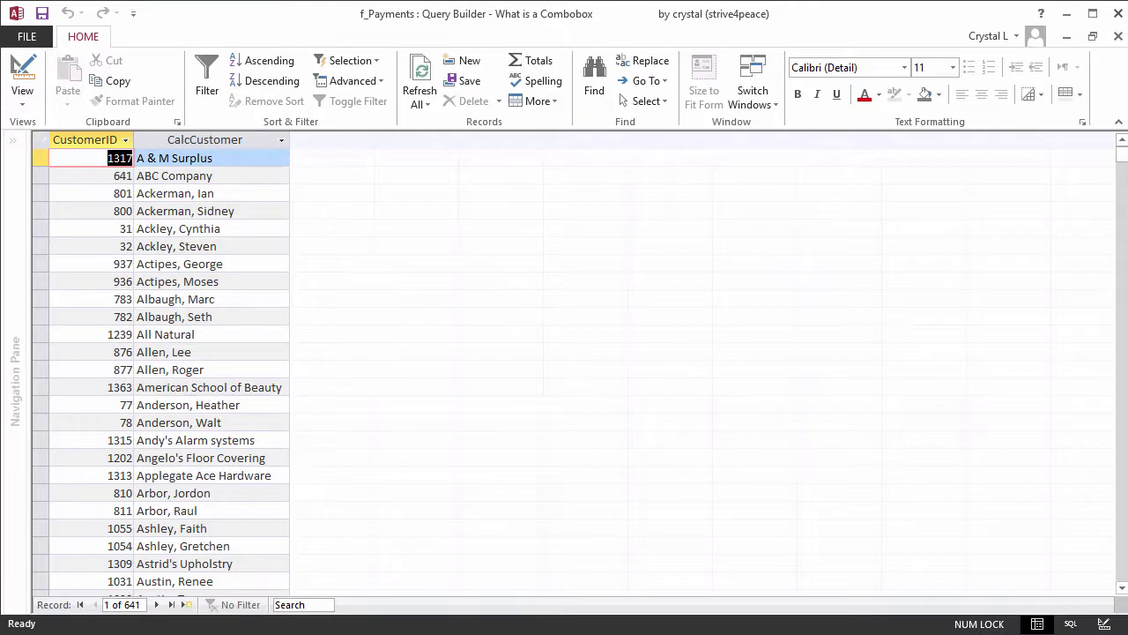
{"action": "left_click", "coordinate": [1116, 40]}
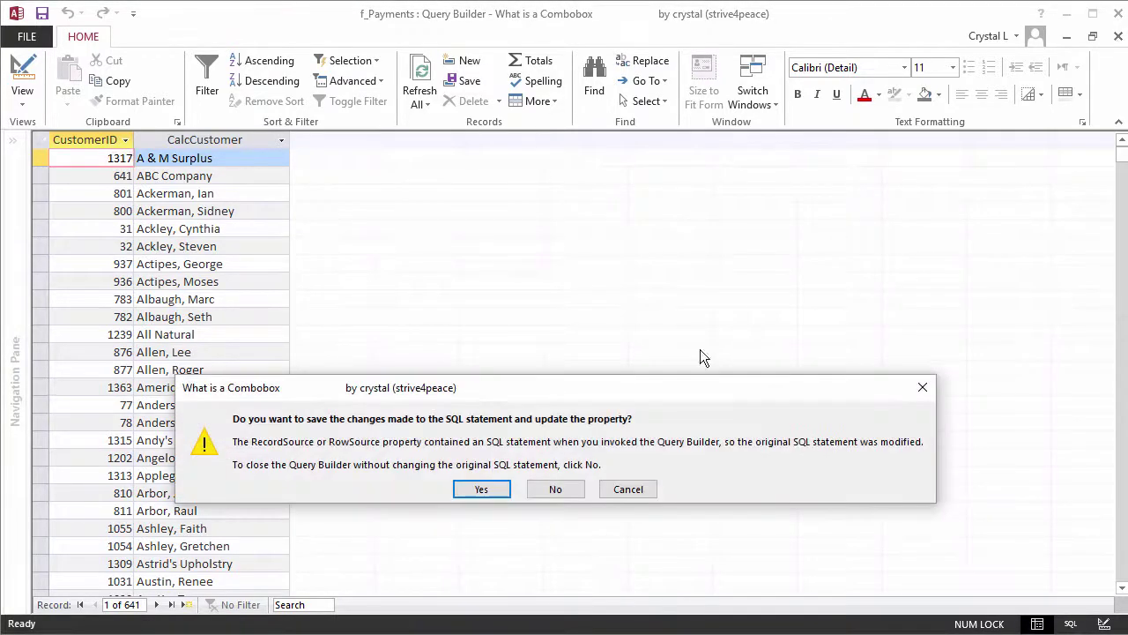
{"action": "left_click", "coordinate": [500, 491]}
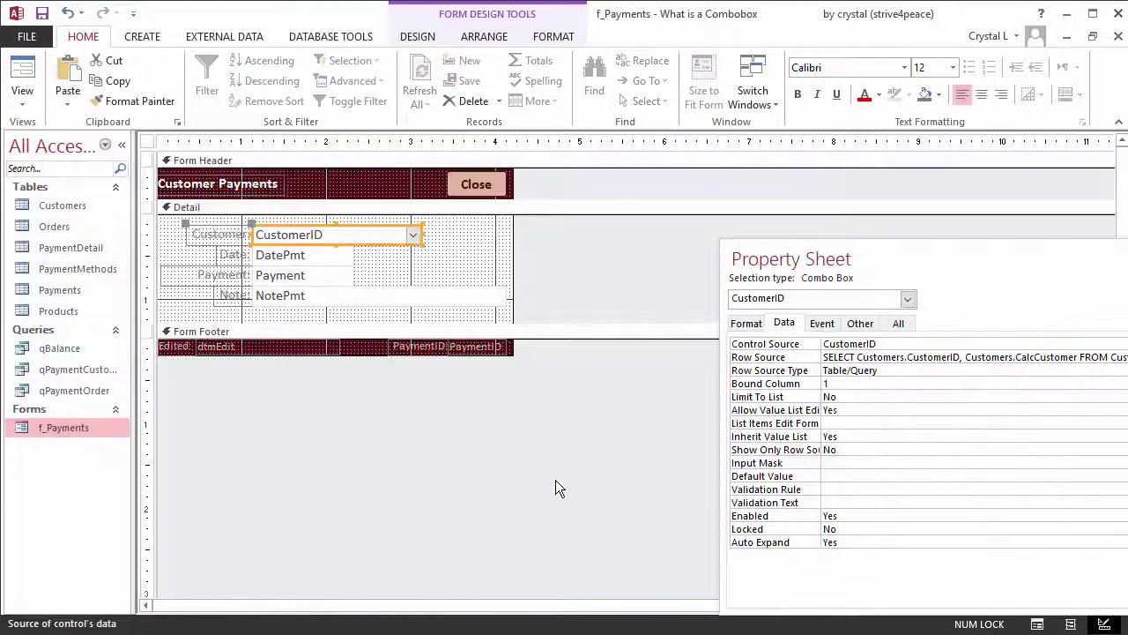
Set Column Count 2, Column Widths 0;2 and List Width 2.2 in the combo's Format properties
{"action": "left_click", "coordinate": [748, 323]}
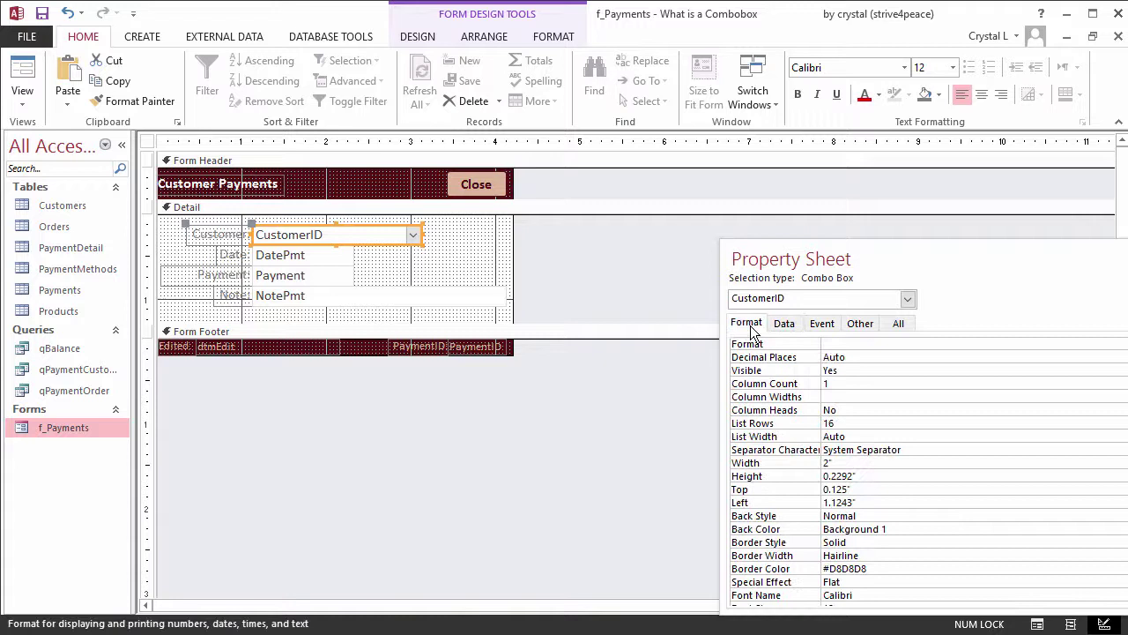
{"action": "left_click", "coordinate": [836, 384]}
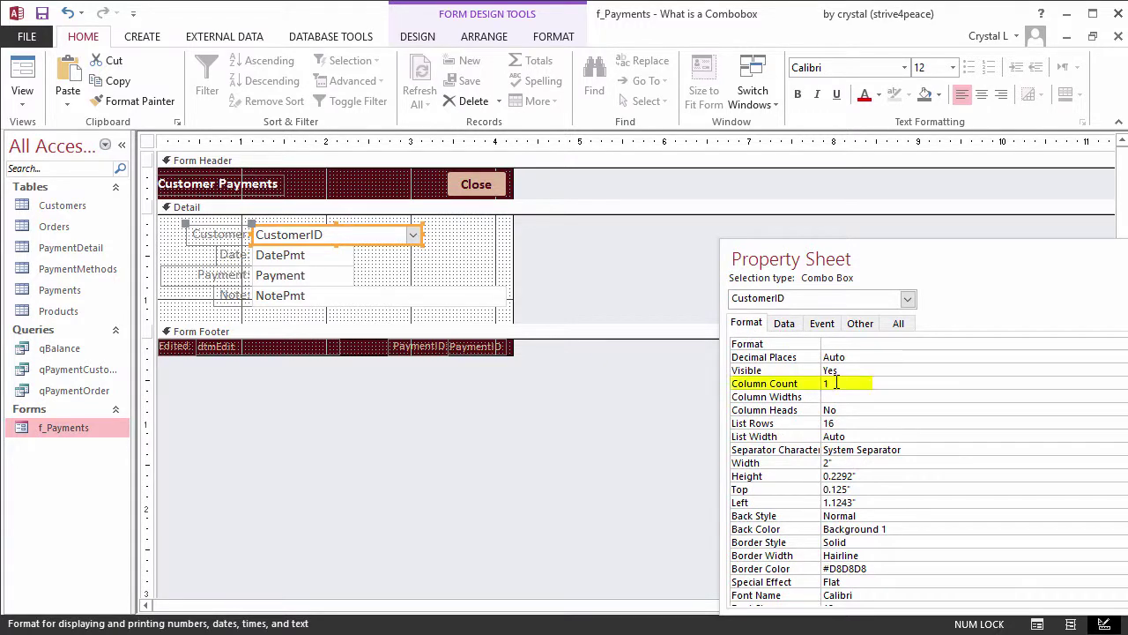
{"action": "type", "text": "2"}
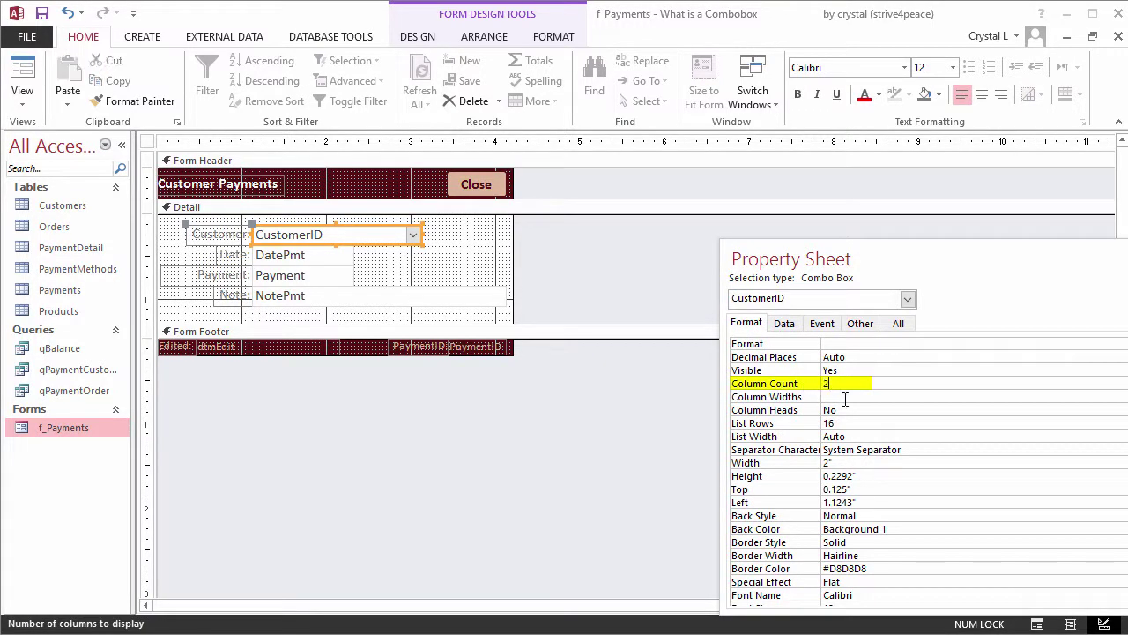
{"action": "key", "text": "Return"}
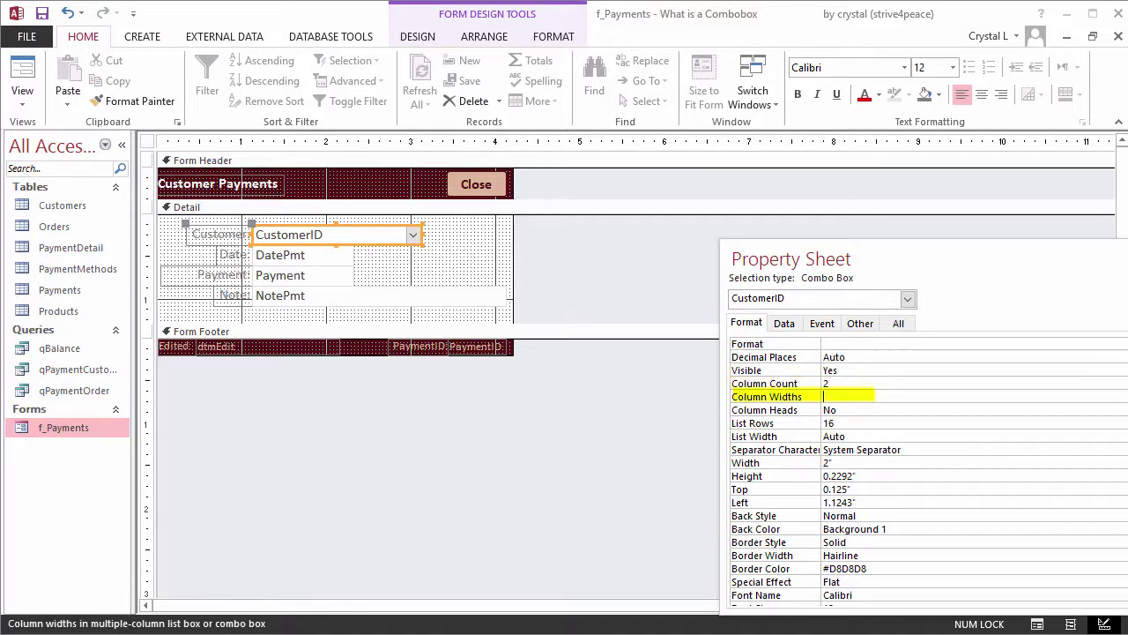
{"action": "type", "text": "0;2"}
{"action": "key", "text": "Return"}
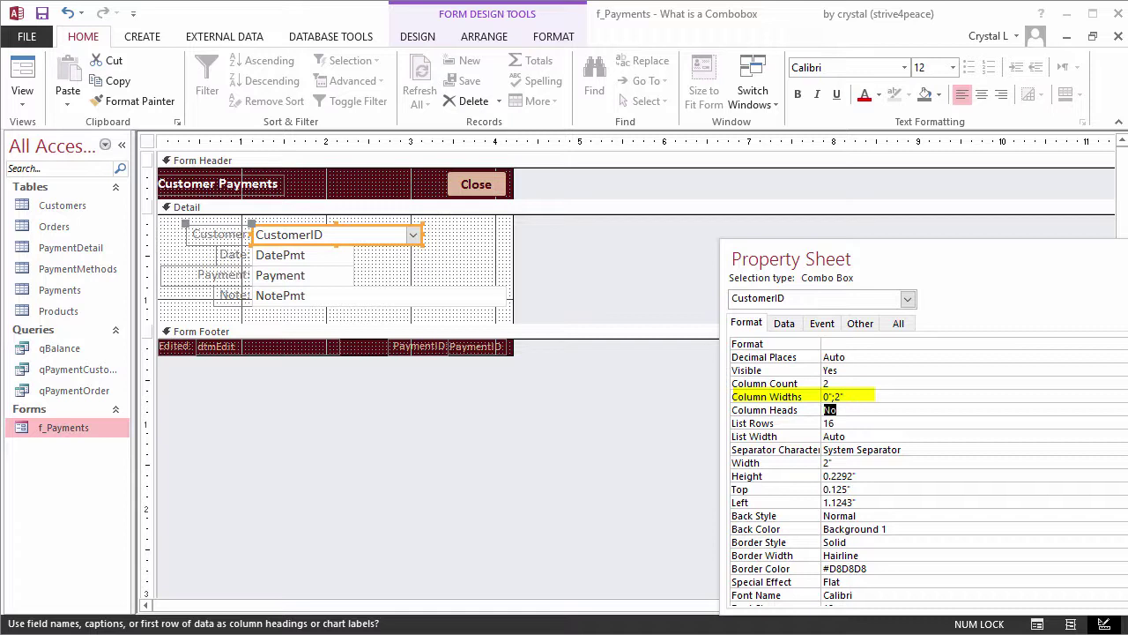
{"action": "key", "text": "Down"}
{"action": "key", "text": "Down"}
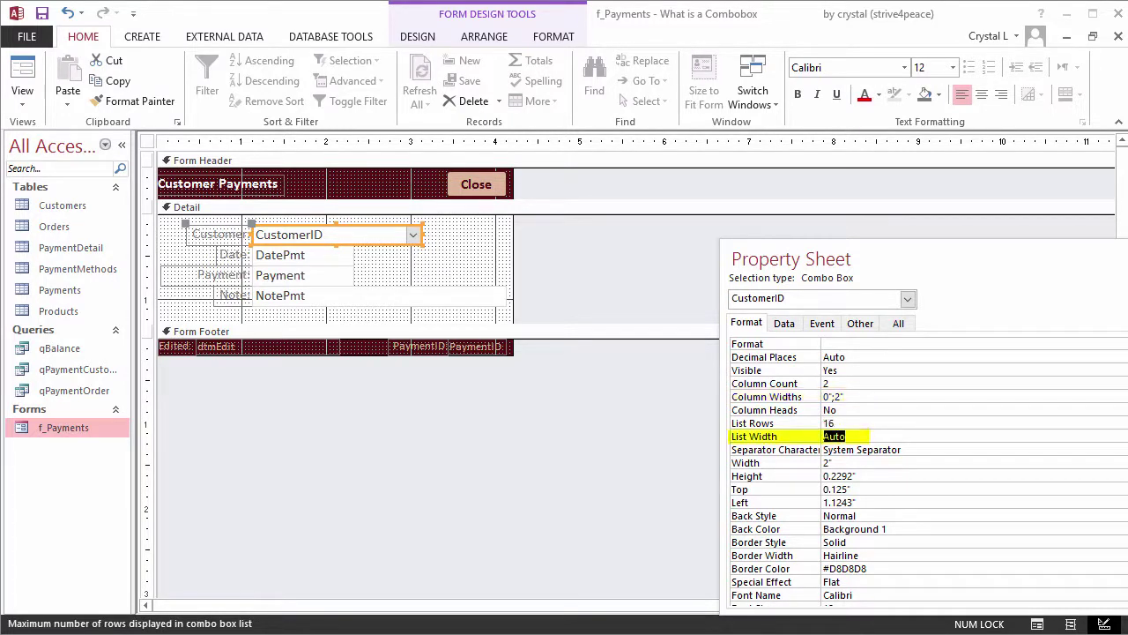
{"action": "type", "text": "2.2"}
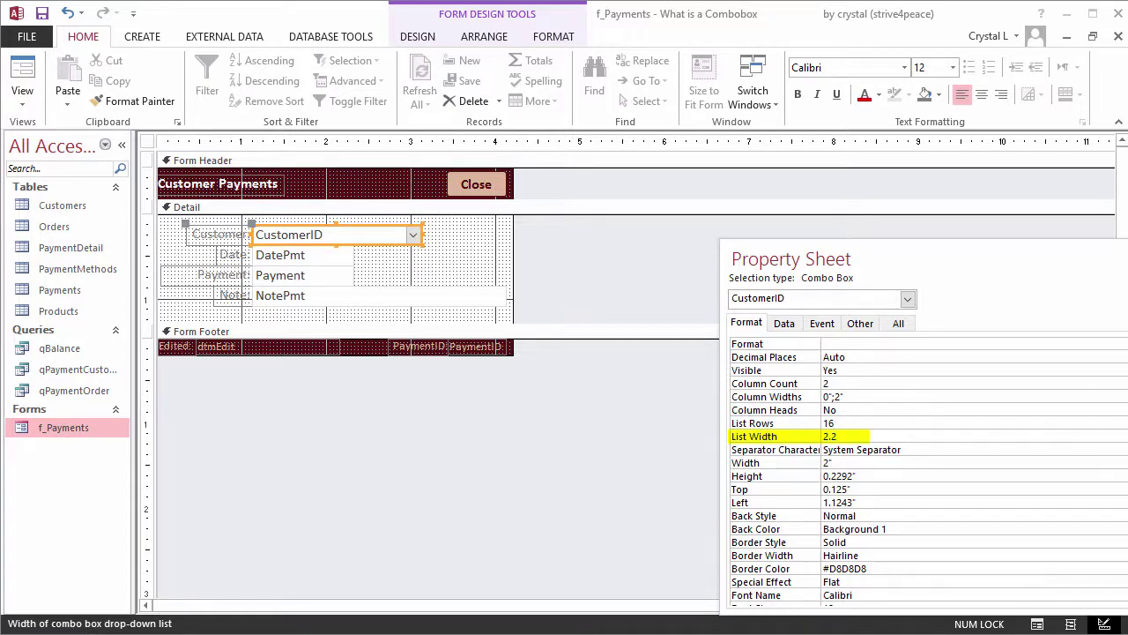
{"action": "left_click", "coordinate": [323, 235]}
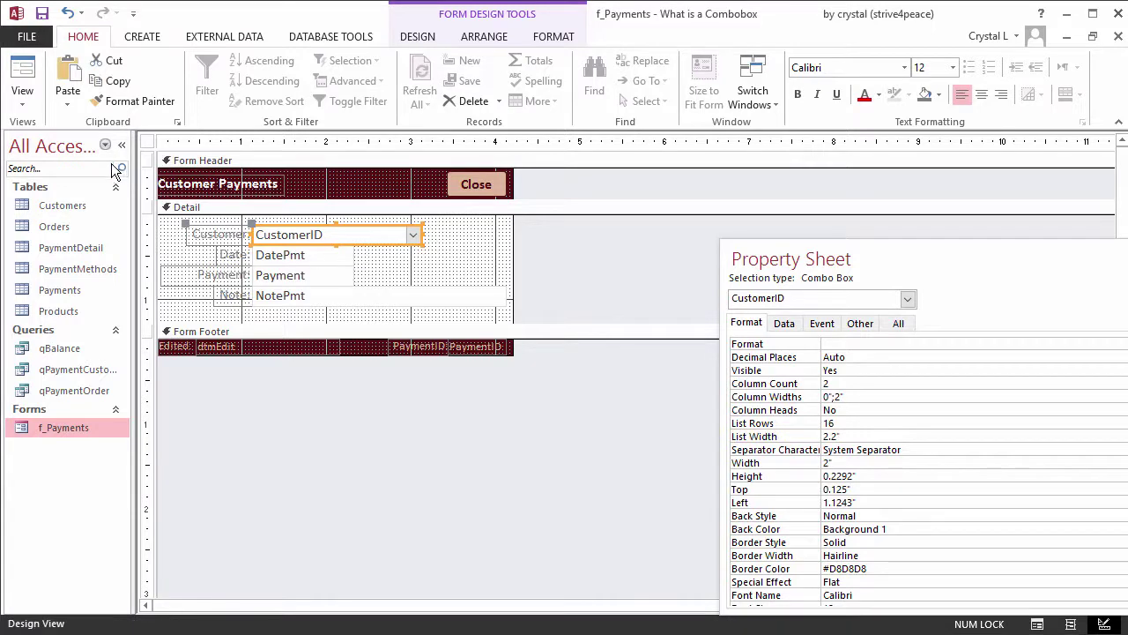
Switch to Form View and check that the Customer drop-down lists names like Rare Coins
{"action": "left_click", "coordinate": [43, 14]}
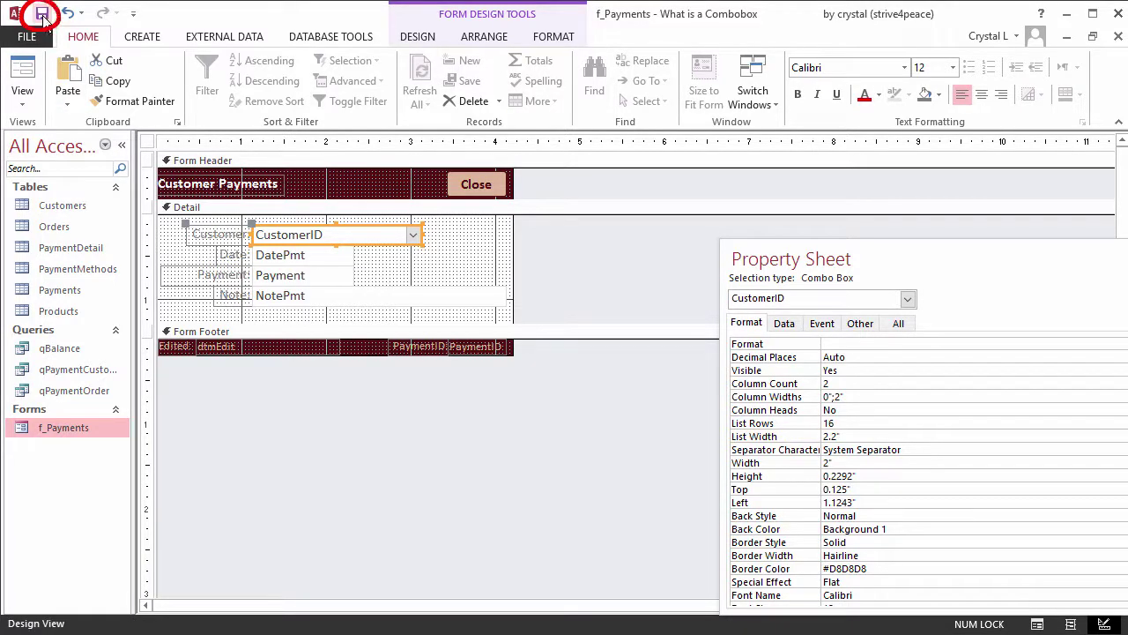
{"action": "left_click", "coordinate": [22, 77]}
{"action": "left_click", "coordinate": [411, 182]}
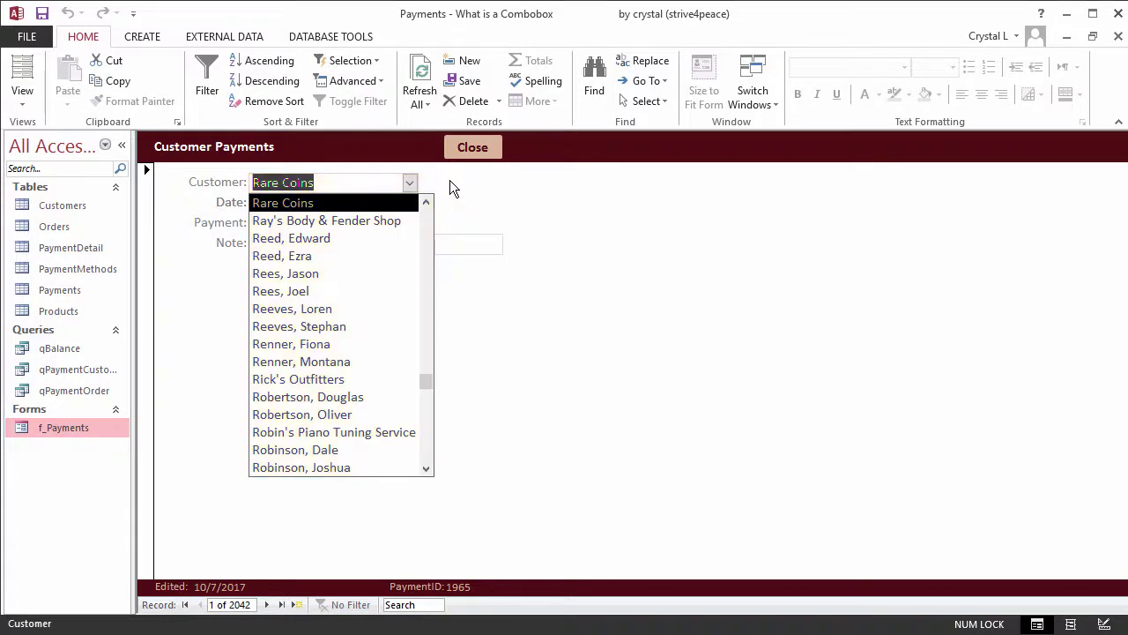
{"action": "left_click", "coordinate": [453, 180]}
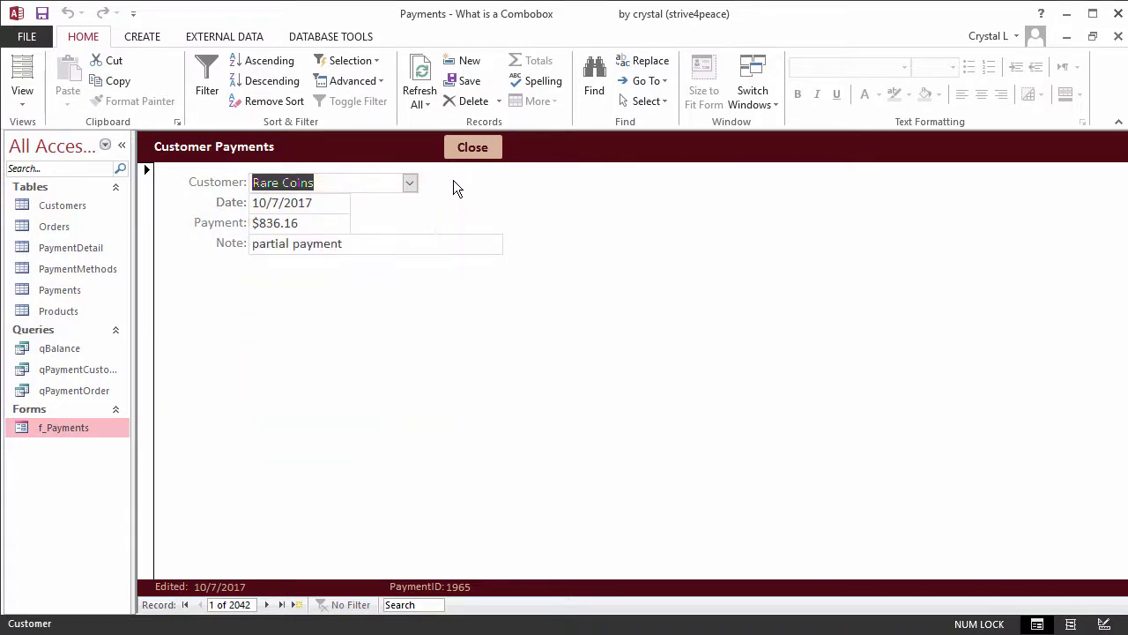
Return the form to Design View and reopen the combo box's Row Source in the Query Builder
{"action": "right_click", "coordinate": [630, 157]}
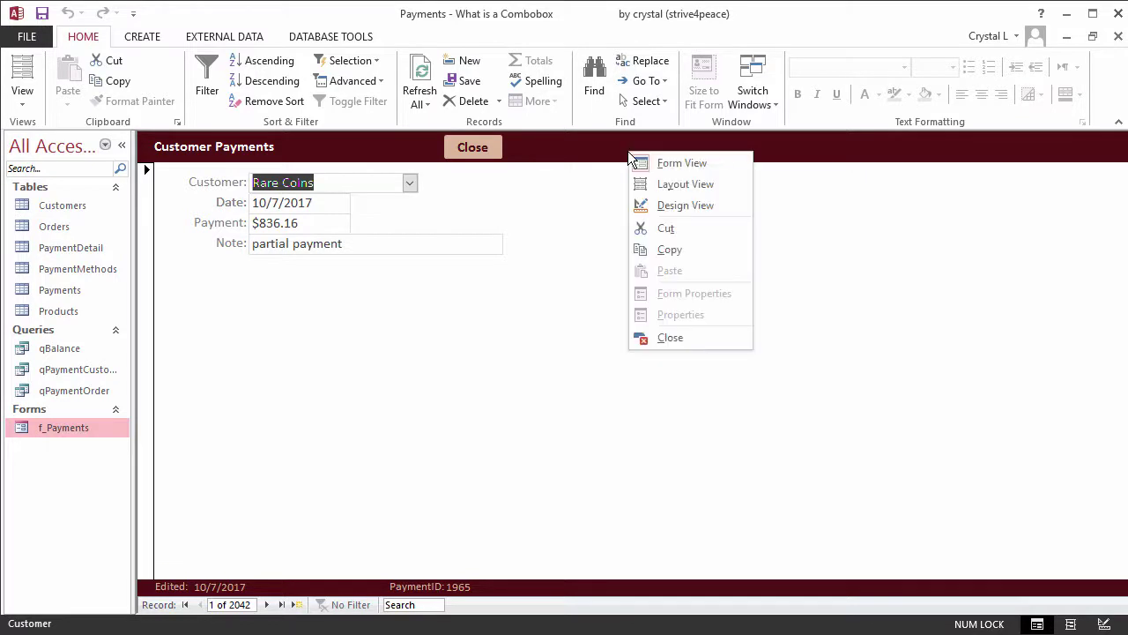
{"action": "left_click", "coordinate": [681, 204]}
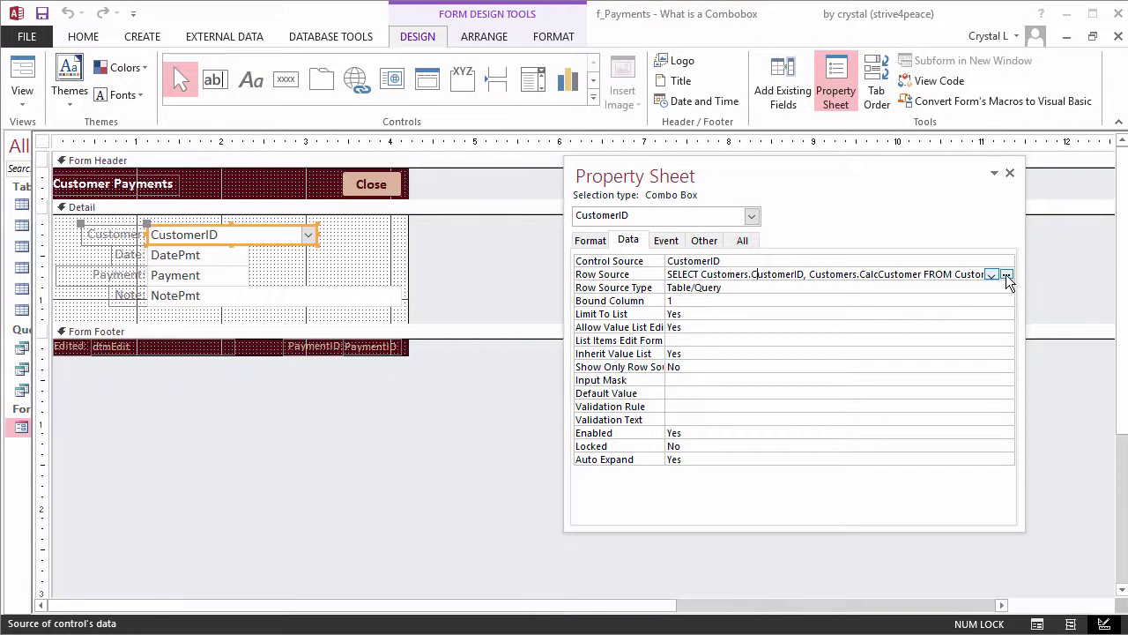
{"action": "left_click", "coordinate": [1006, 274]}
{"action": "left_click", "coordinate": [1011, 172]}
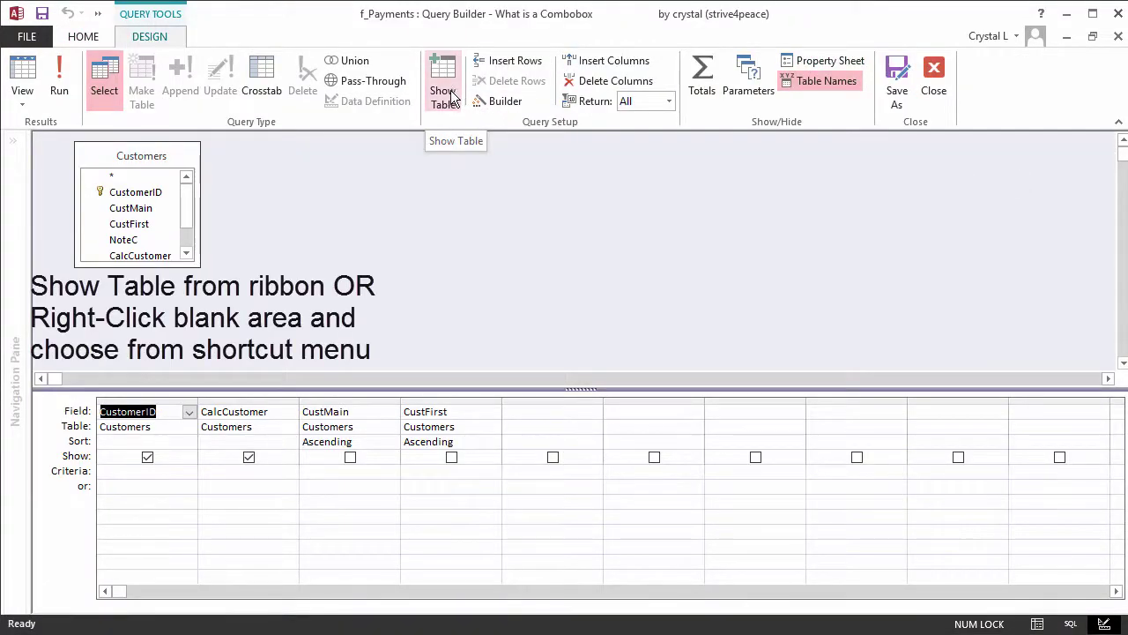
Add the Orders table to the query and include its CalcTotal field as a new column
{"action": "right_click", "coordinate": [373, 187]}
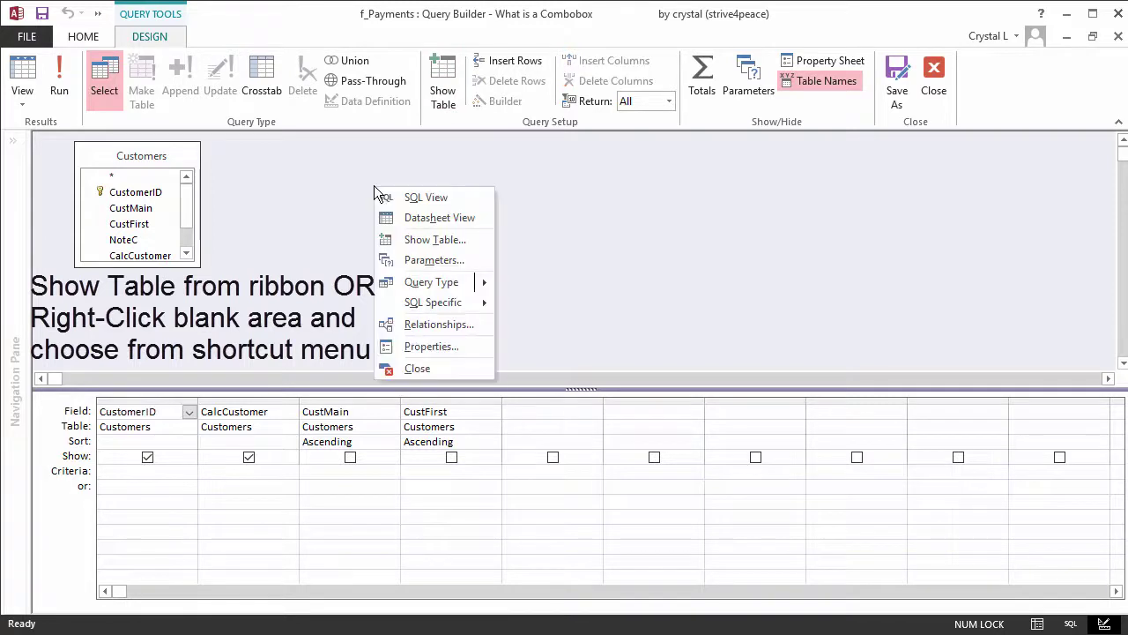
{"action": "left_click", "coordinate": [435, 239]}
{"action": "double_click", "coordinate": [438, 317]}
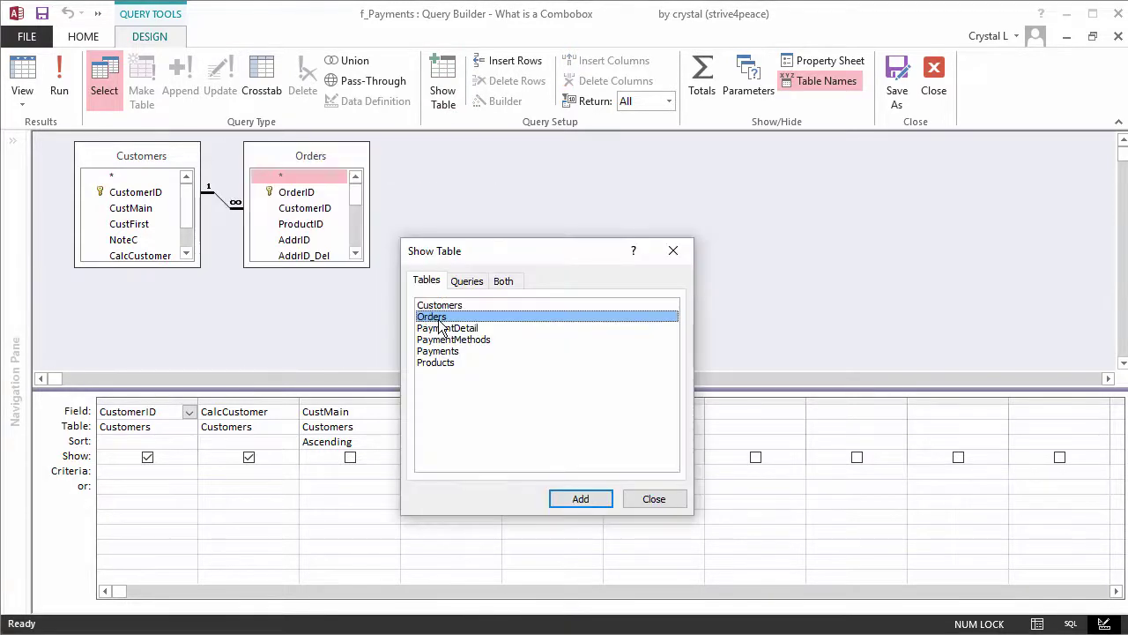
{"action": "left_click", "coordinate": [653, 500]}
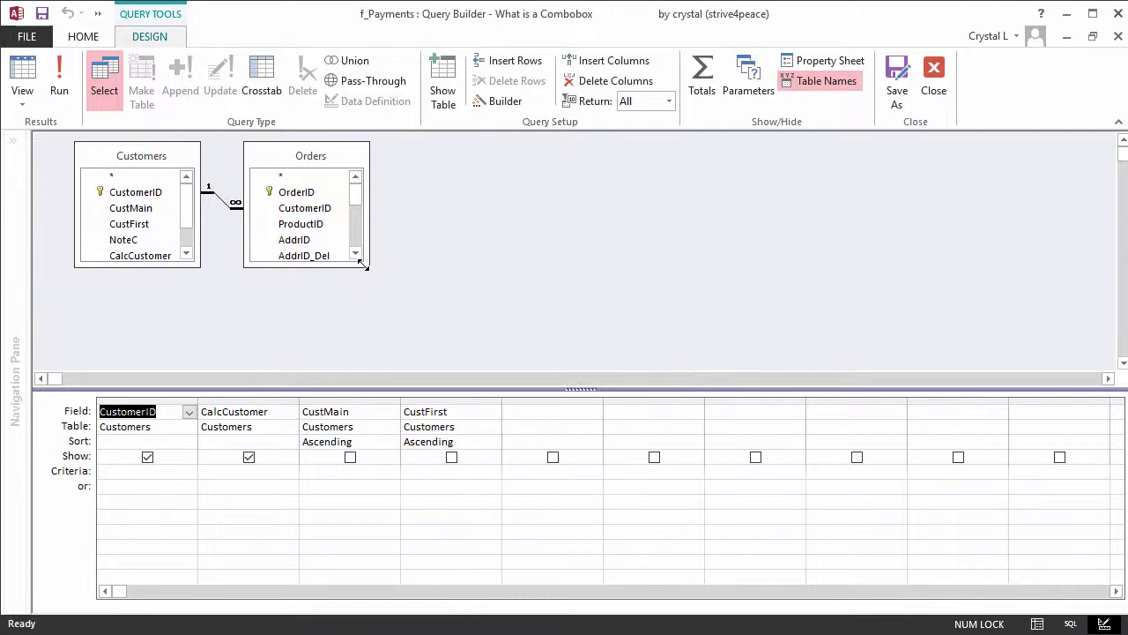
{"action": "left_click_drag", "start_coordinate": [369, 267], "coordinate": [370, 343]}
{"action": "left_click_drag", "start_coordinate": [357, 258], "coordinate": [356, 308]}
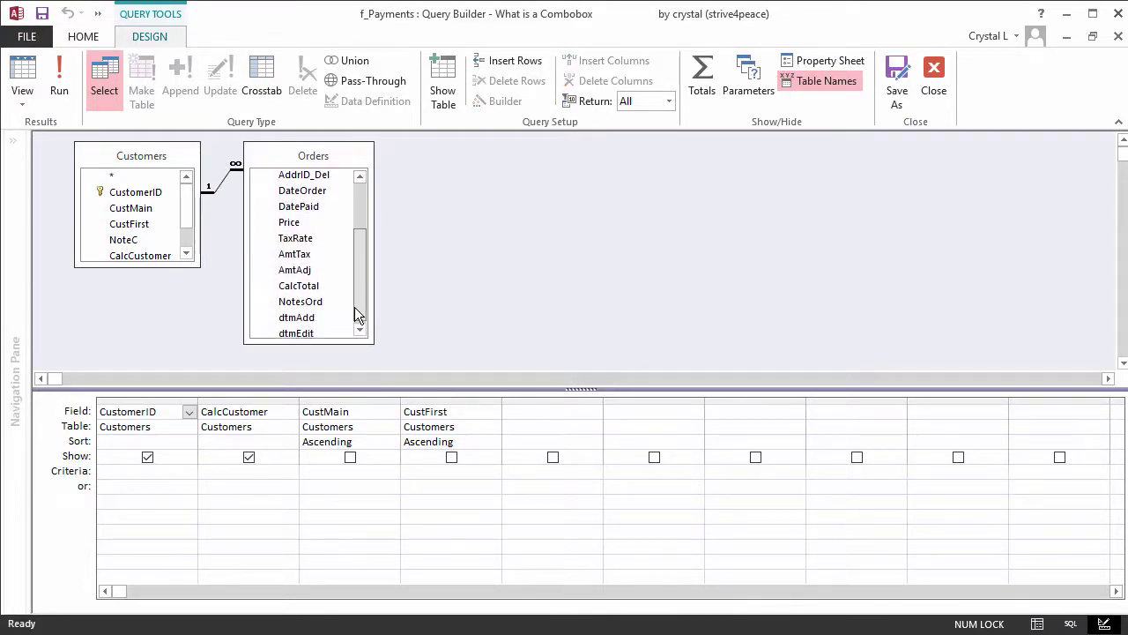
{"action": "double_click", "coordinate": [304, 285]}
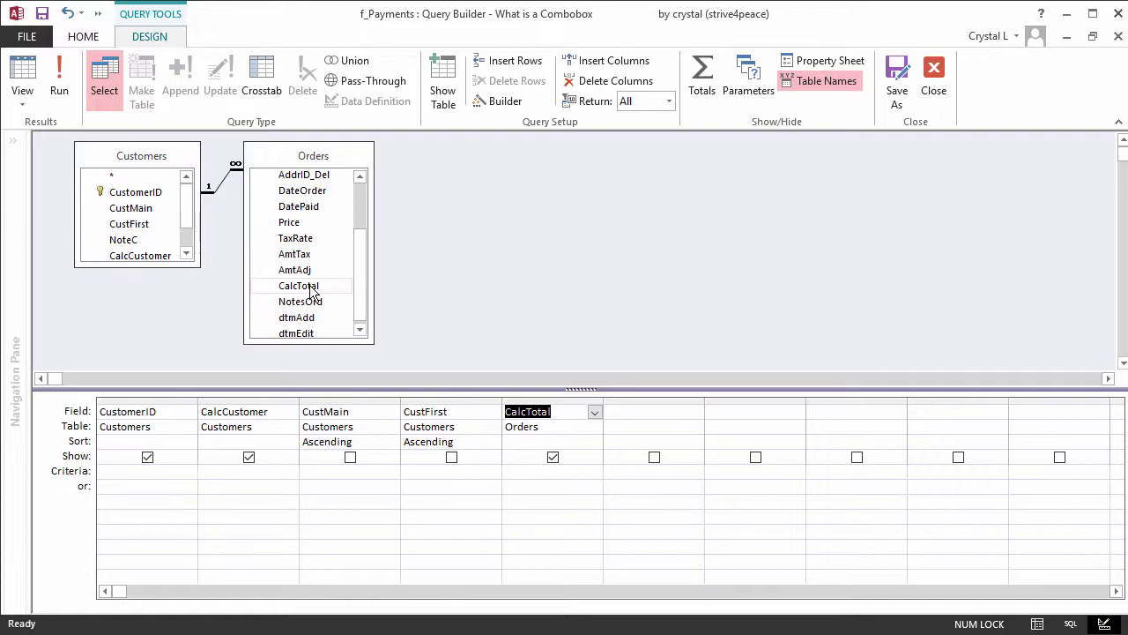
Turn on Totals, set CalcTotal to Sum, preview each customer's summed total, then return to Design View
{"action": "left_click", "coordinate": [705, 70]}
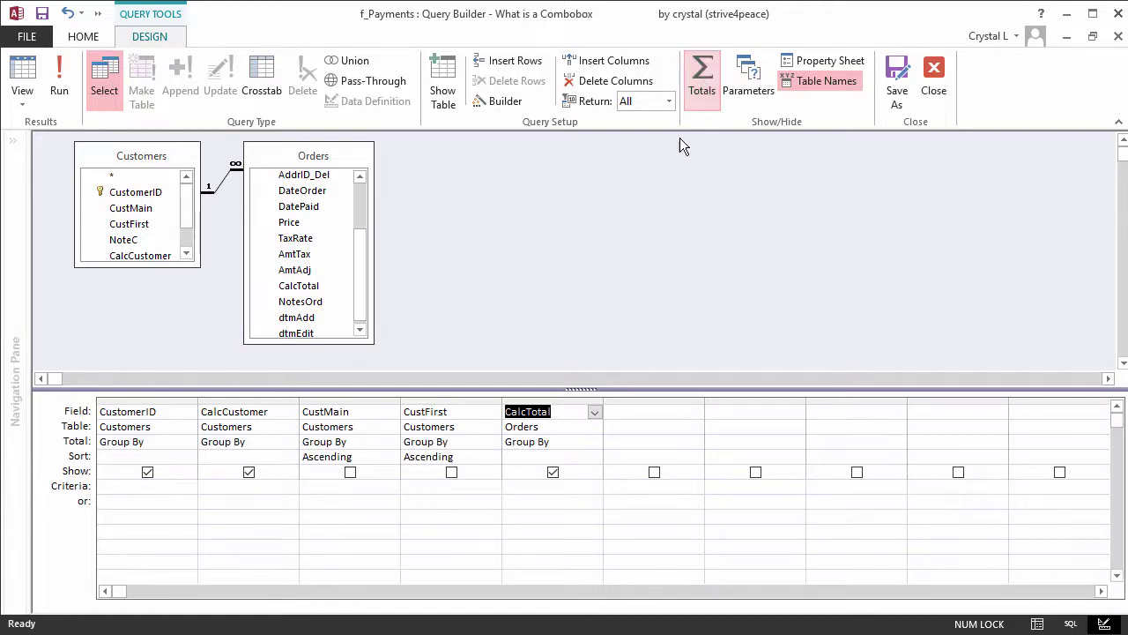
{"action": "left_click", "coordinate": [595, 441]}
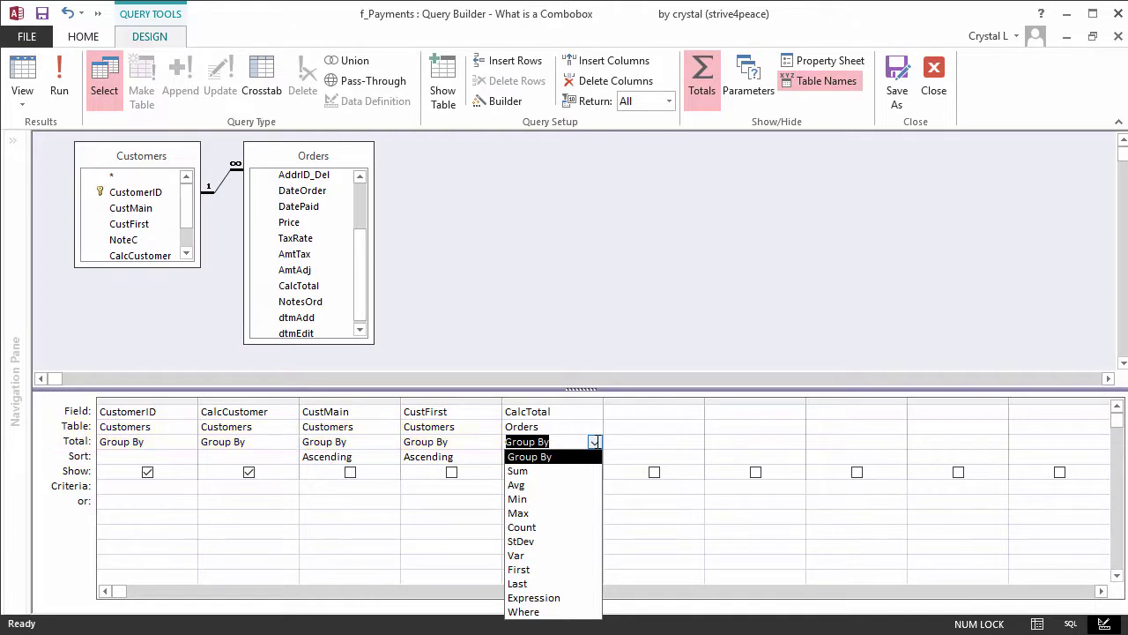
{"action": "left_click", "coordinate": [557, 472]}
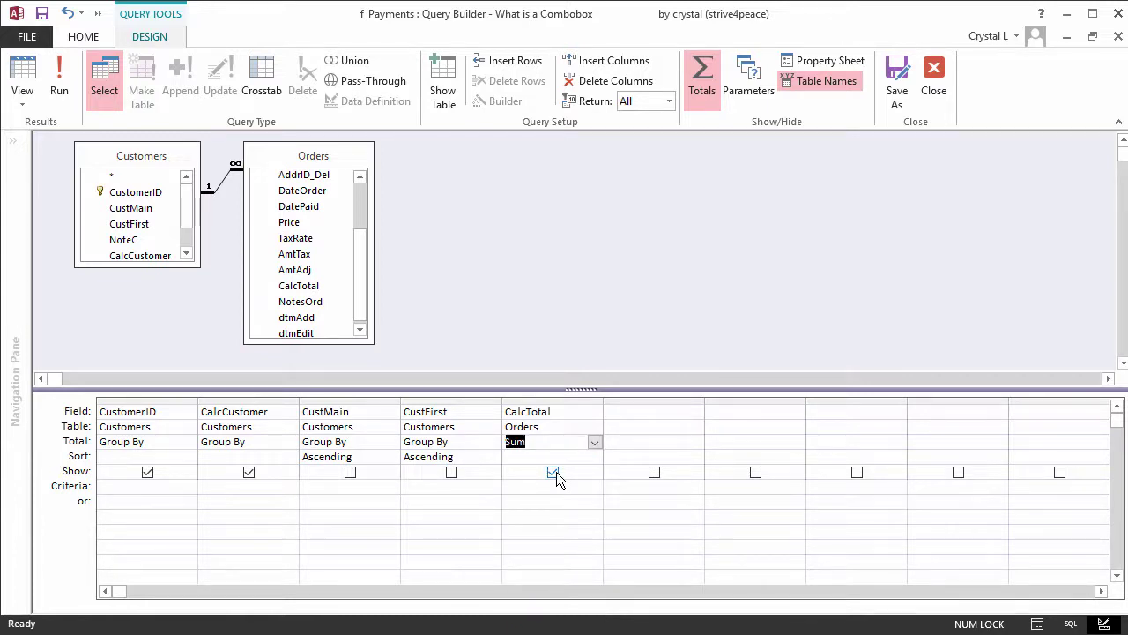
{"action": "left_click", "coordinate": [22, 75]}
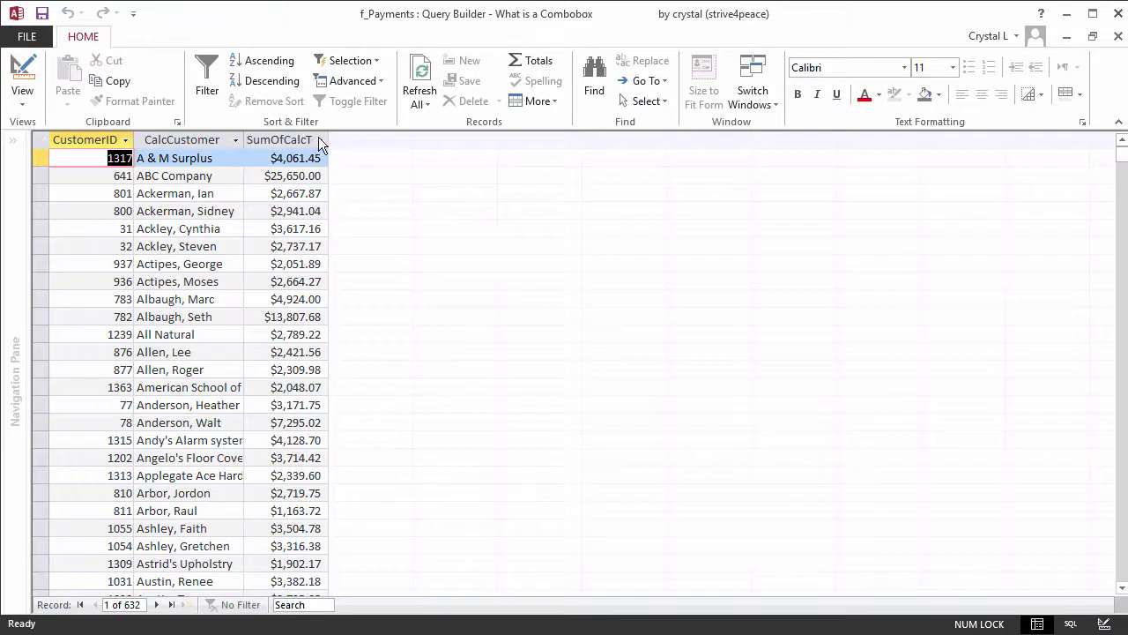
{"action": "double_click", "coordinate": [327, 139]}
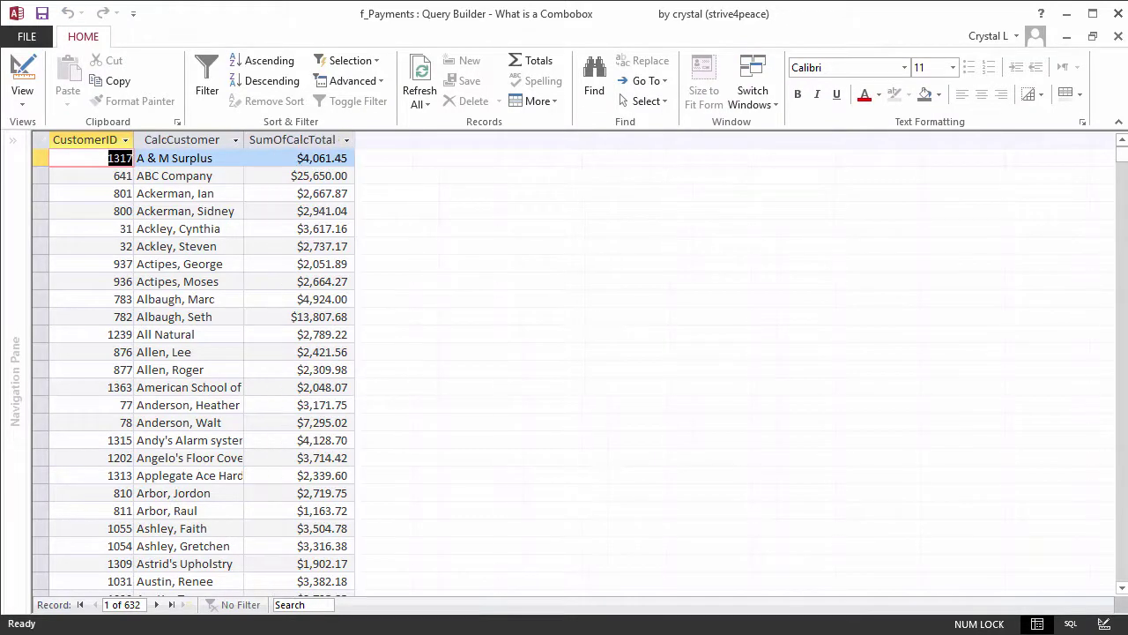
{"action": "key", "text": "Right"}
{"action": "key", "text": "shift+Right"}
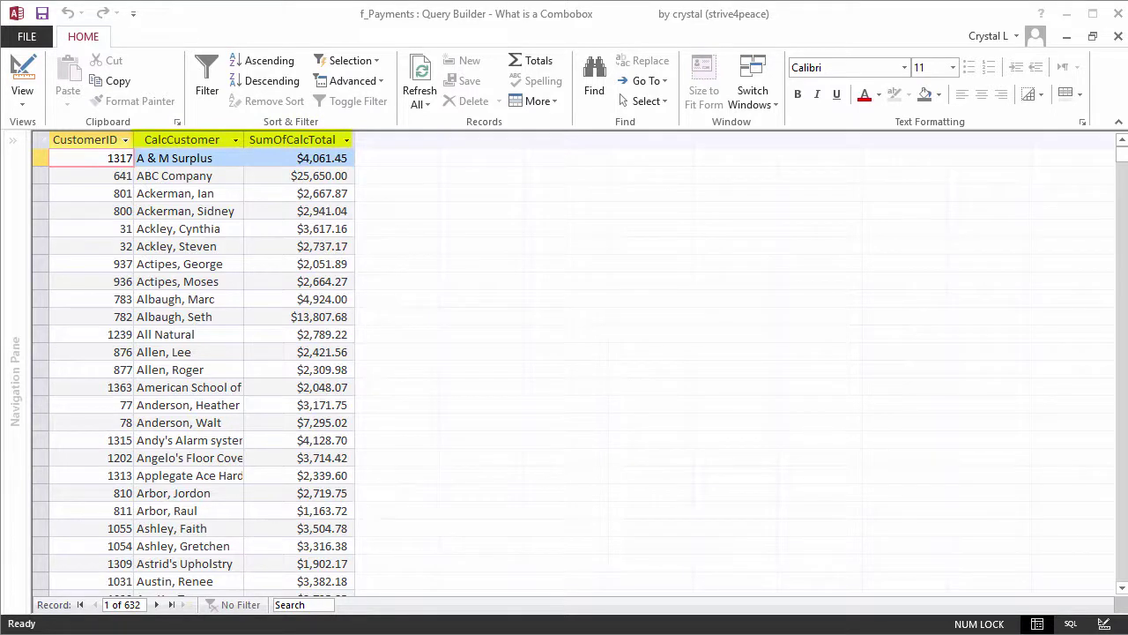
{"action": "left_click", "coordinate": [23, 79]}
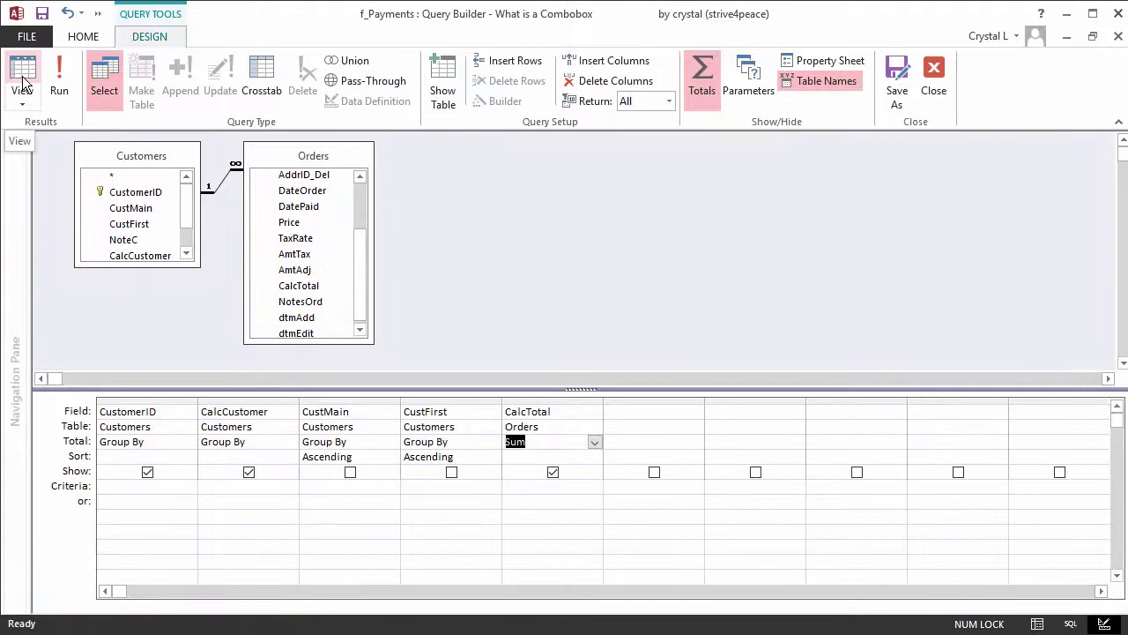
Alias the columns as Customer: and SumOrders:, preview the results and close the Query Builder
{"action": "left_click", "coordinate": [202, 411]}
{"action": "type", "text": "Customer:CalcCu"}
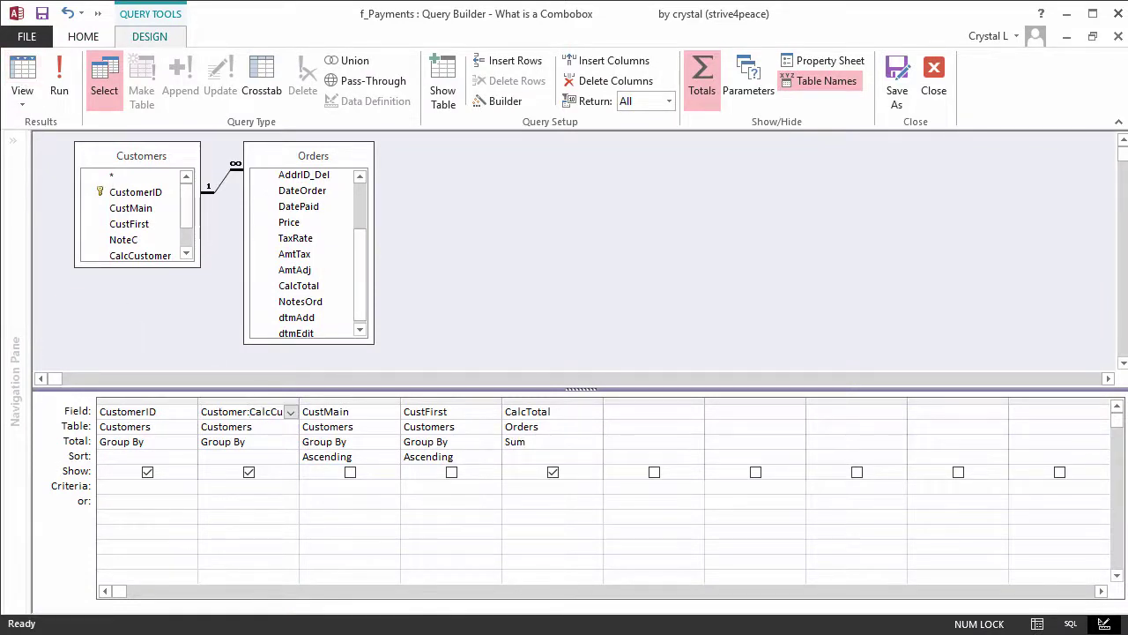
{"action": "double_click", "coordinate": [298, 404]}
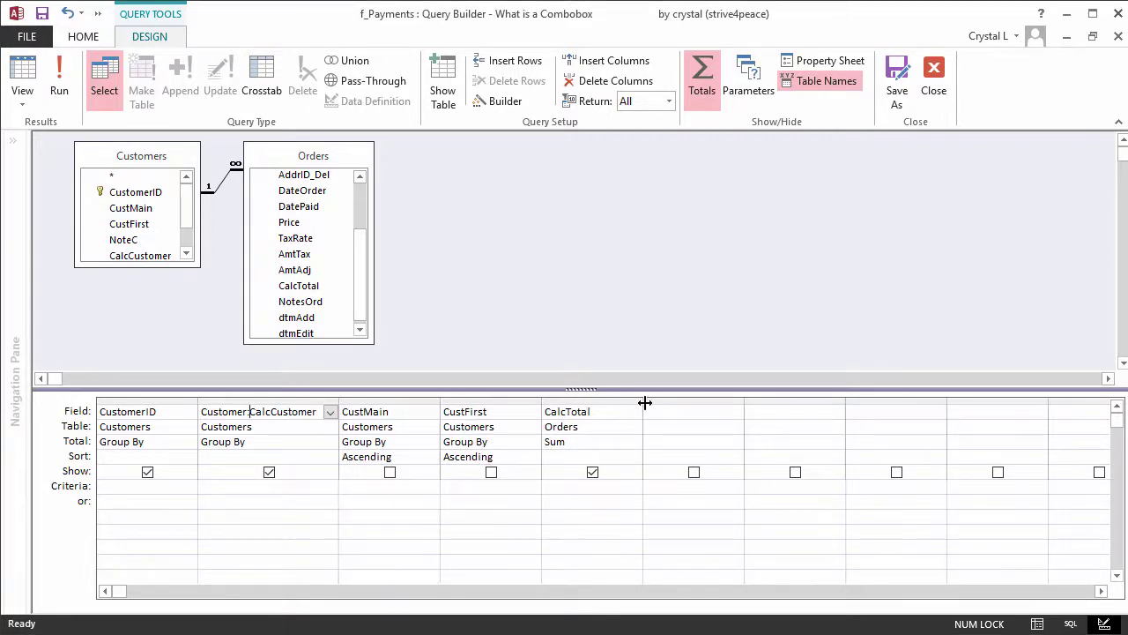
{"action": "left_click_drag", "start_coordinate": [644, 403], "coordinate": [772, 403]}
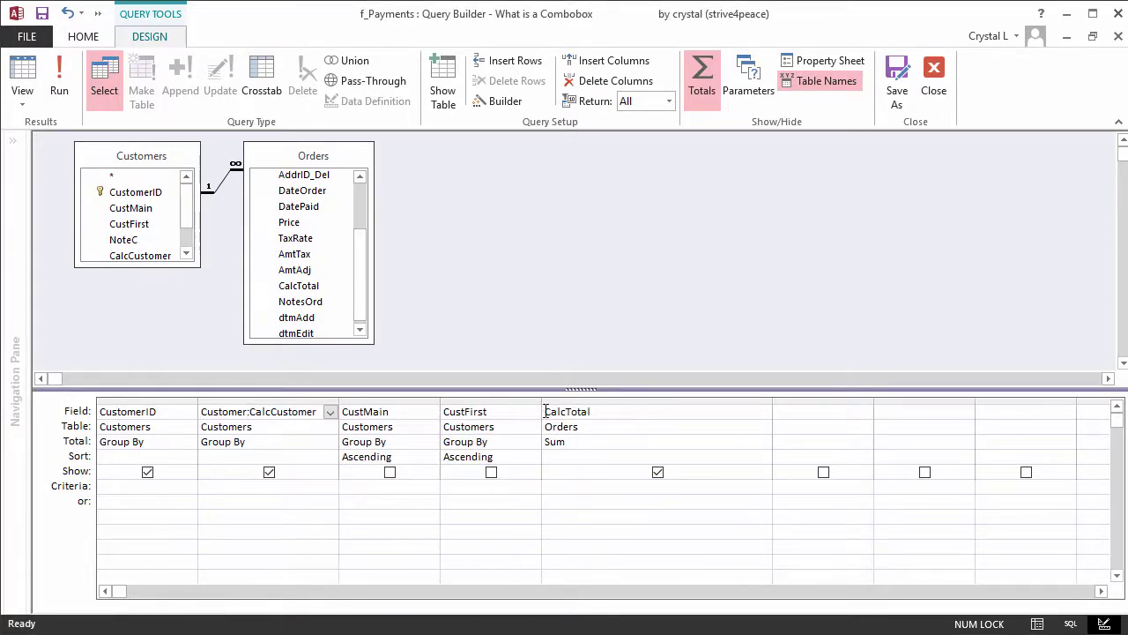
{"action": "left_click", "coordinate": [545, 411]}
{"action": "key", "text": "Home"}
{"action": "type", "text": "SumOrders:"}
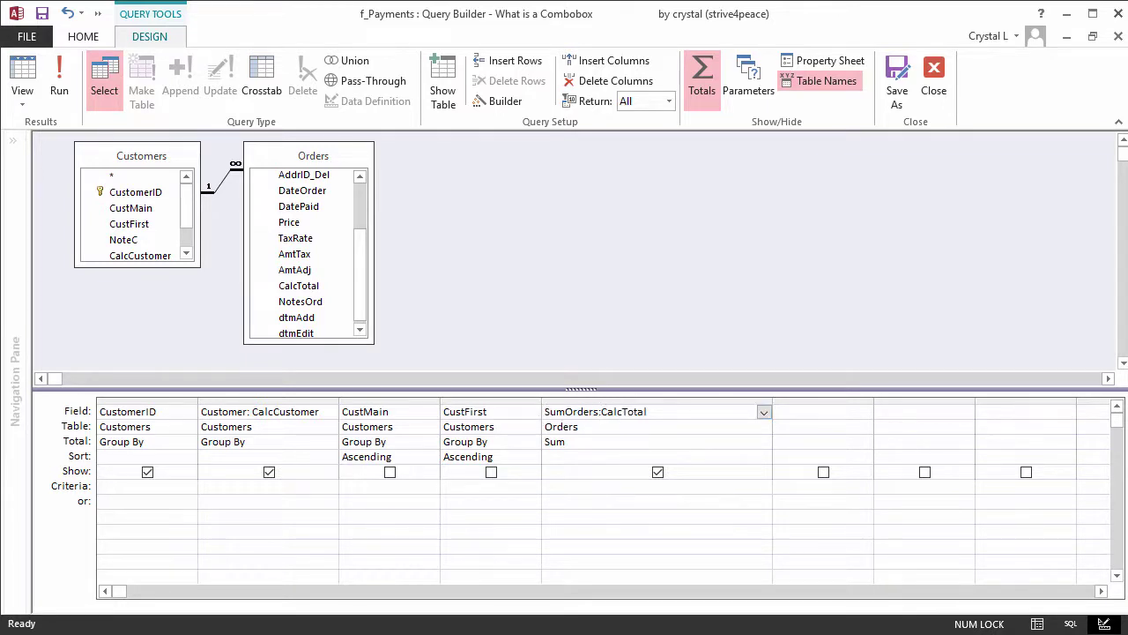
{"action": "left_click", "coordinate": [22, 72]}
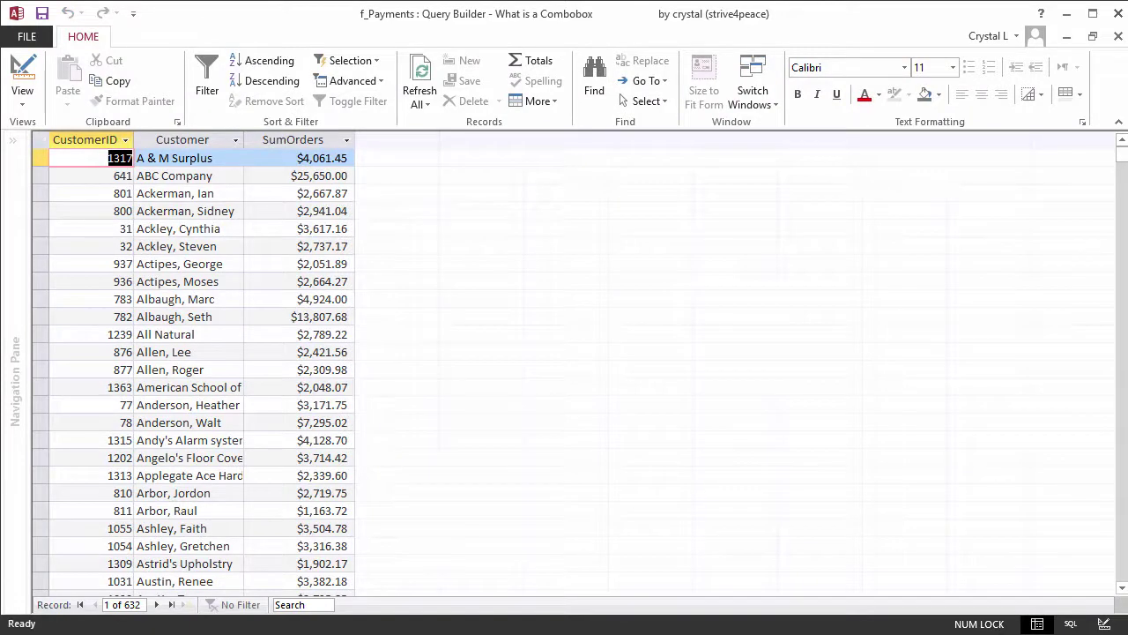
{"action": "left_click", "coordinate": [1118, 38]}
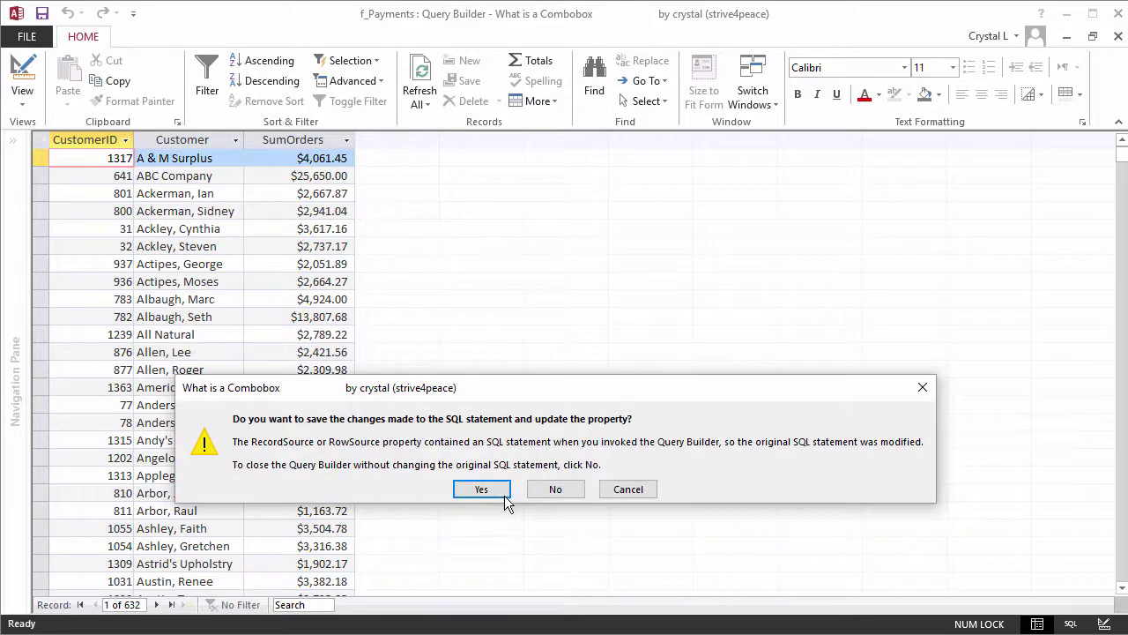
Save the SQL to the Row Source, then set Column Count 3 and Column Widths 0";2";1"
{"action": "left_click", "coordinate": [507, 501]}
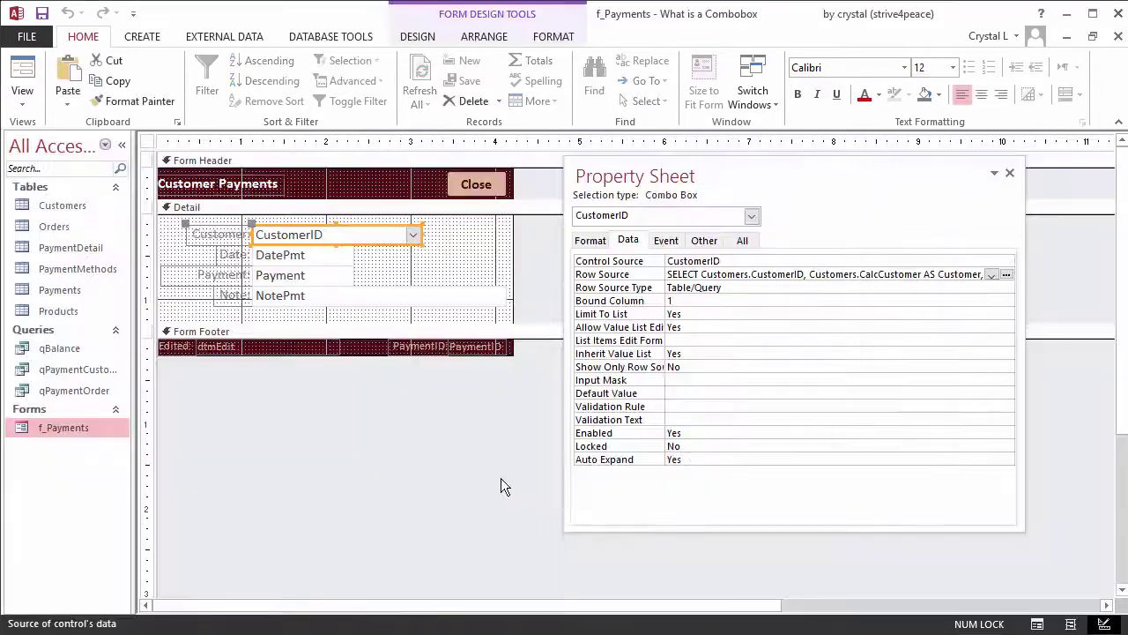
{"action": "left_click", "coordinate": [602, 247]}
{"action": "double_click", "coordinate": [672, 300]}
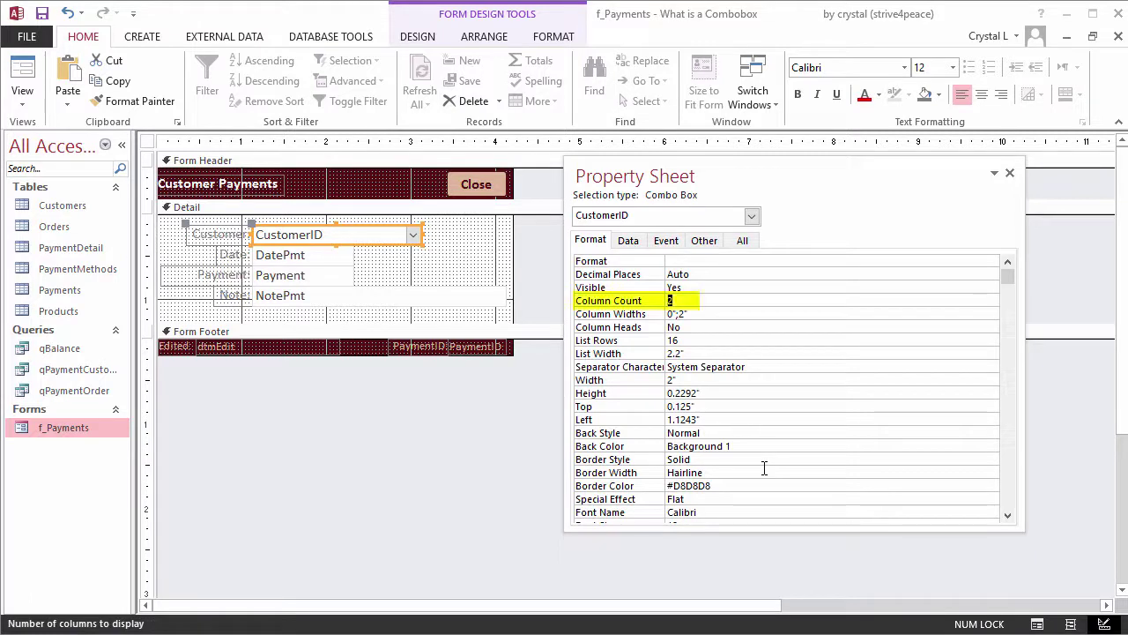
{"action": "type", "text": "3"}
{"action": "left_click", "coordinate": [723, 315]}
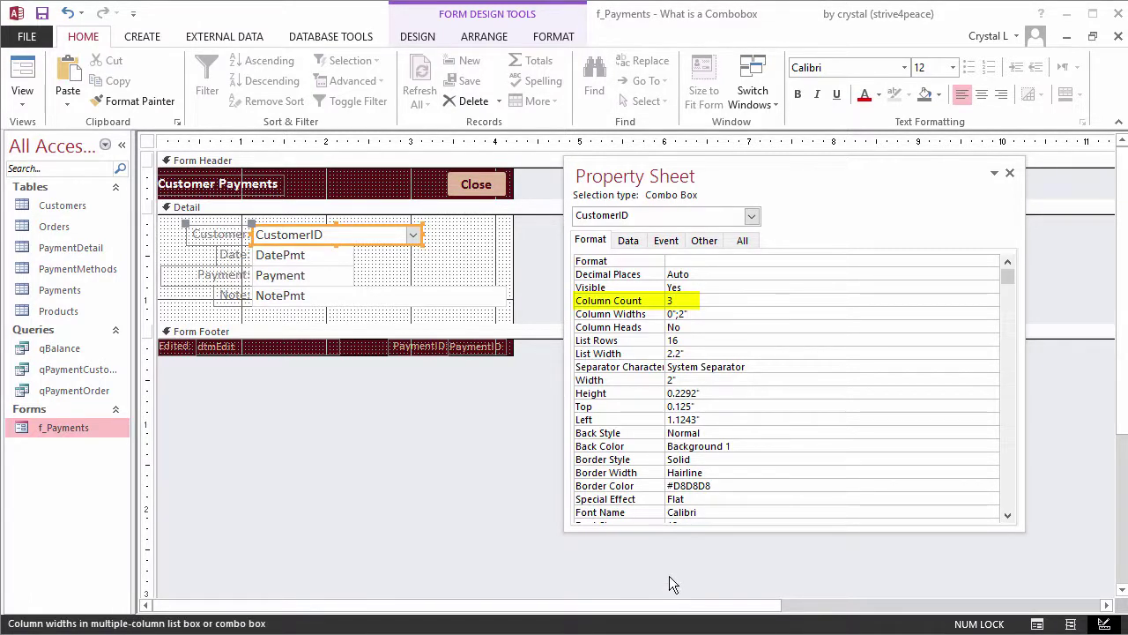
{"action": "type", "text": ";1"}
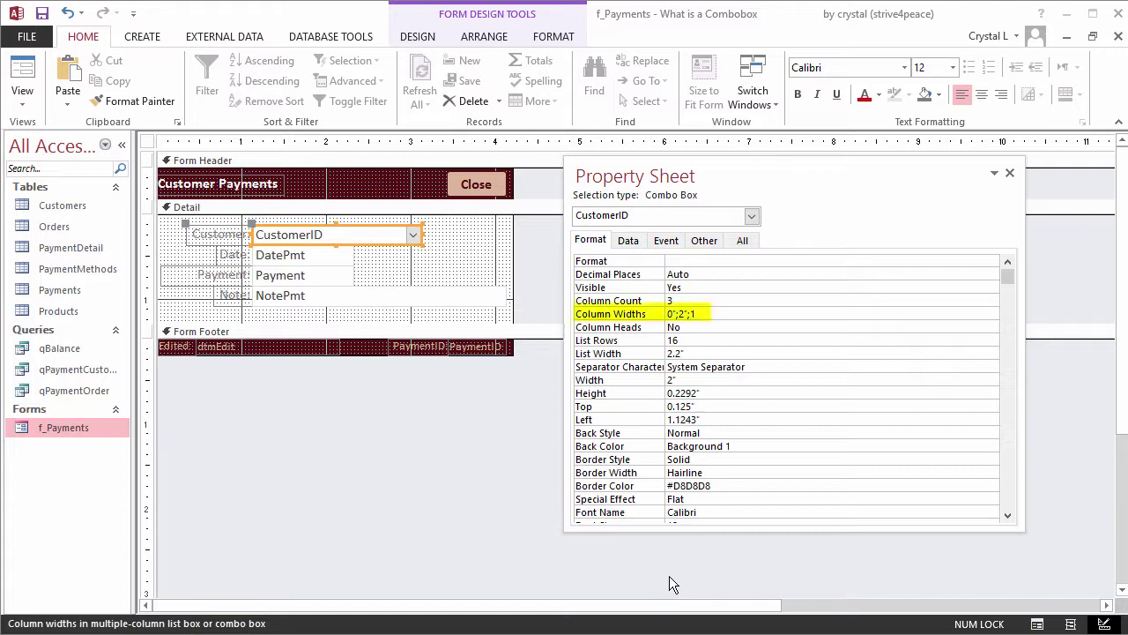
{"action": "key", "text": "Tab"}
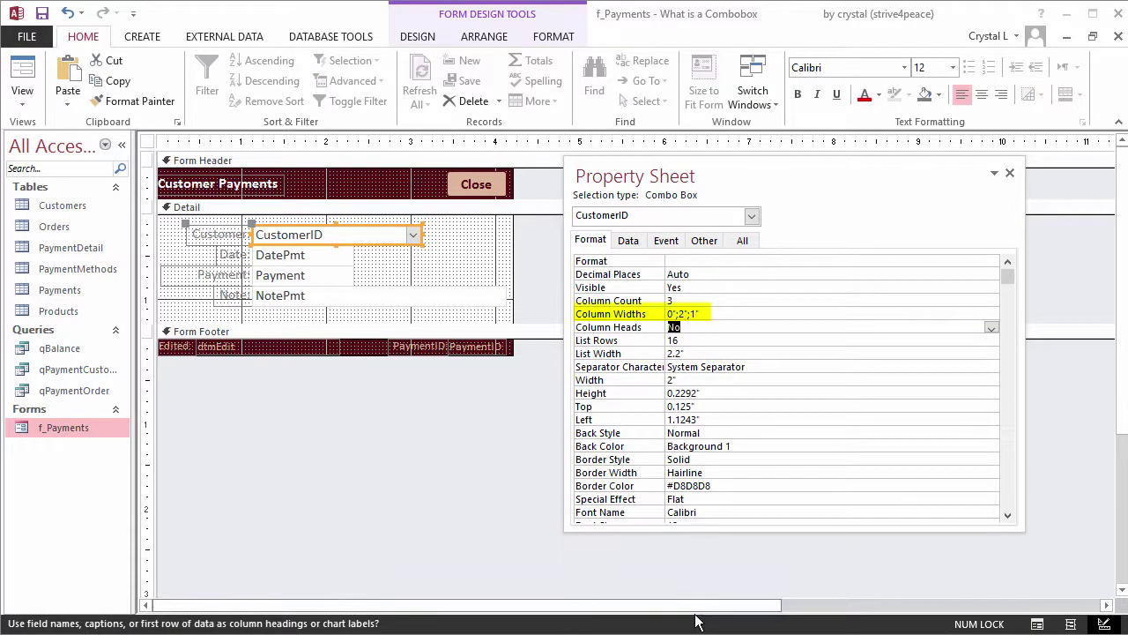
Set the List Width to 3.2" and adjust the Column Heads Yes/No setting
{"action": "key", "text": "Tab"}
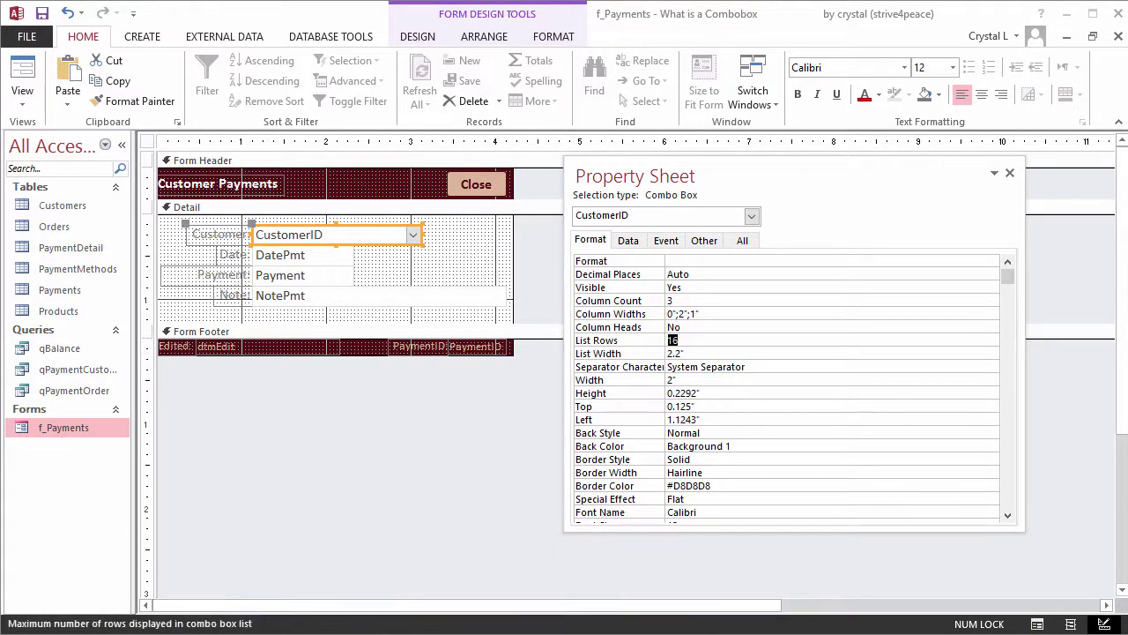
{"action": "key", "text": "Tab"}
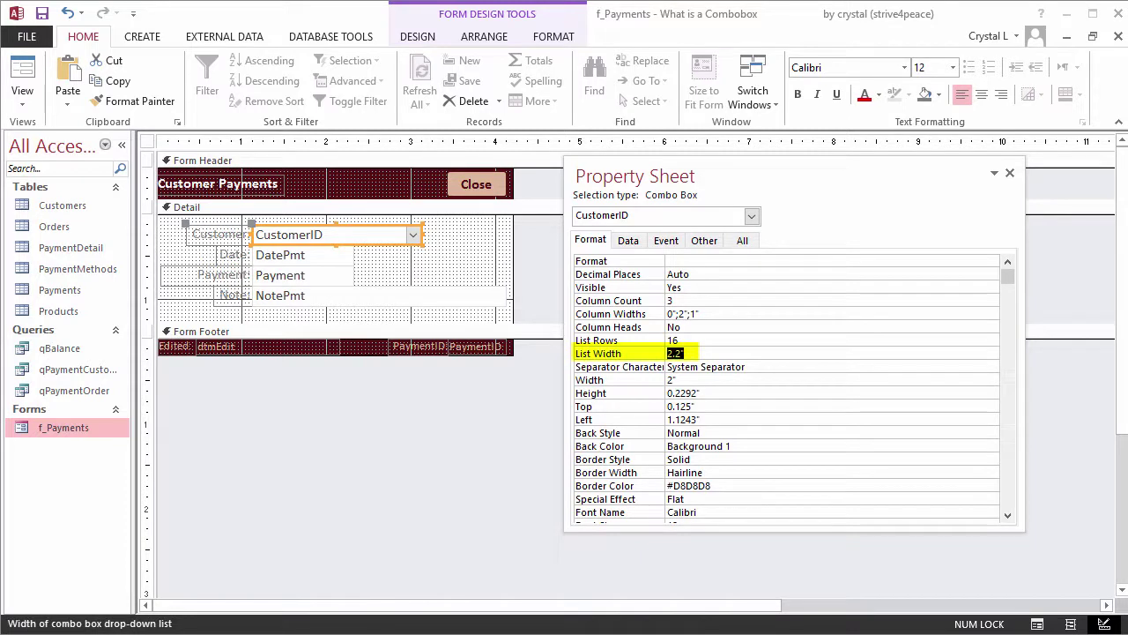
{"action": "type", "text": "3.2"}
{"action": "key", "text": "Tab"}
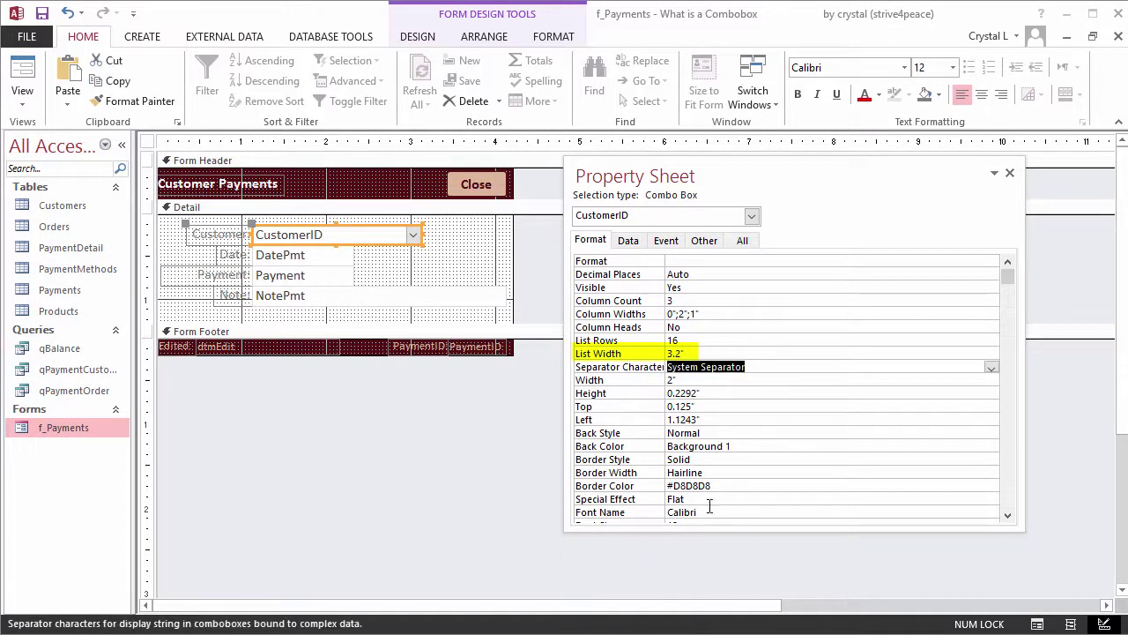
{"action": "left_click", "coordinate": [697, 327]}
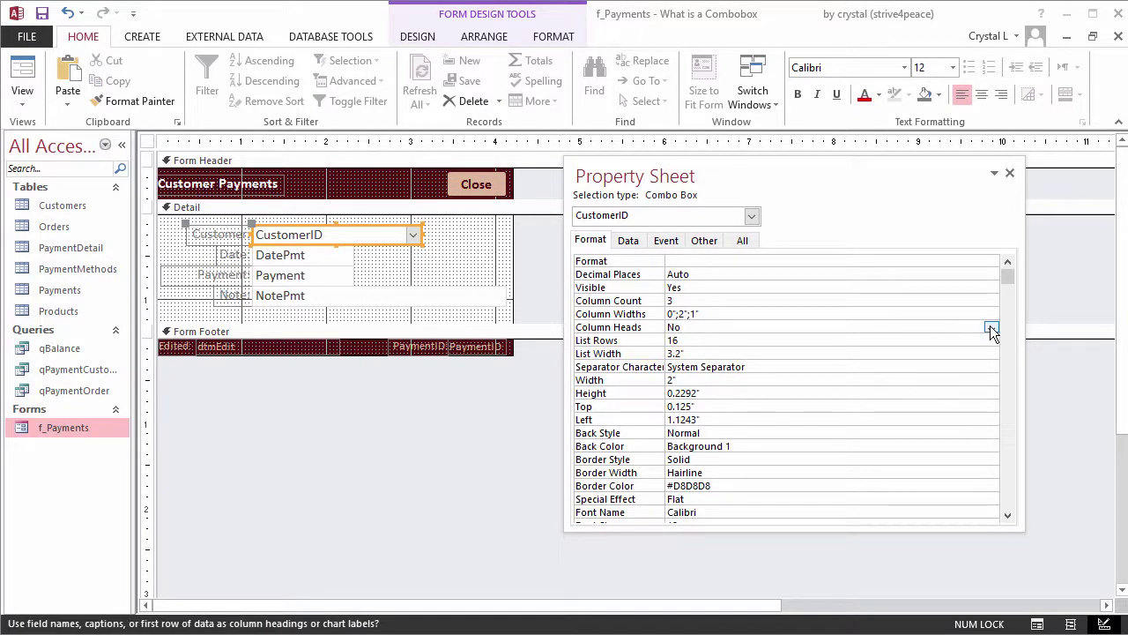
{"action": "left_click", "coordinate": [990, 327]}
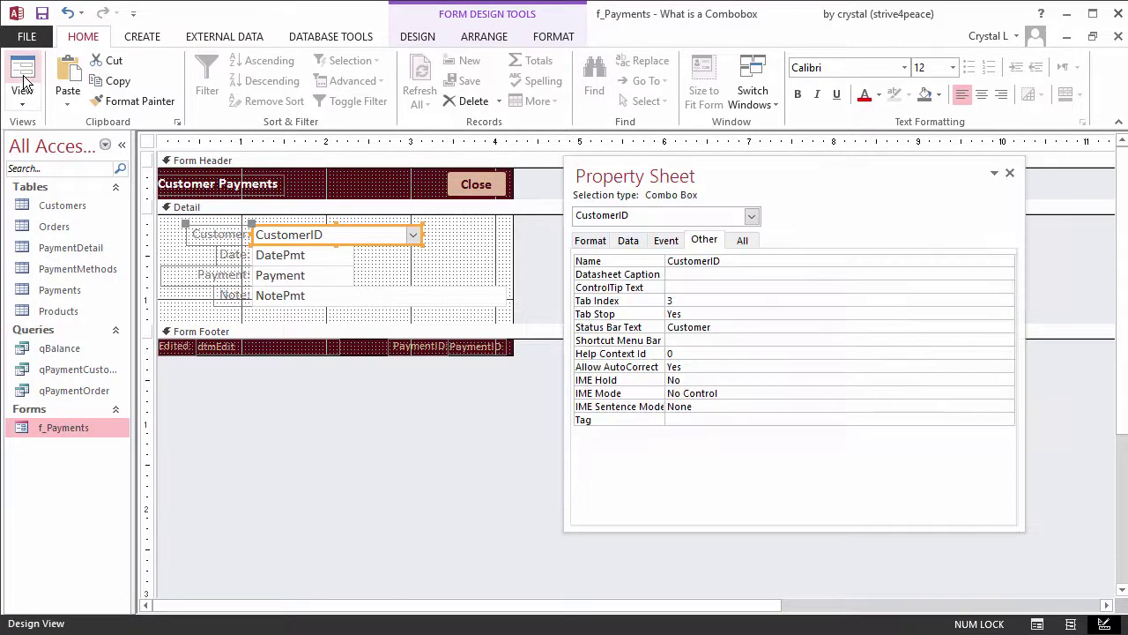
In Form View, confirm the Customer drop-down lists each customer's SumOrders total
{"action": "left_click", "coordinate": [23, 79]}
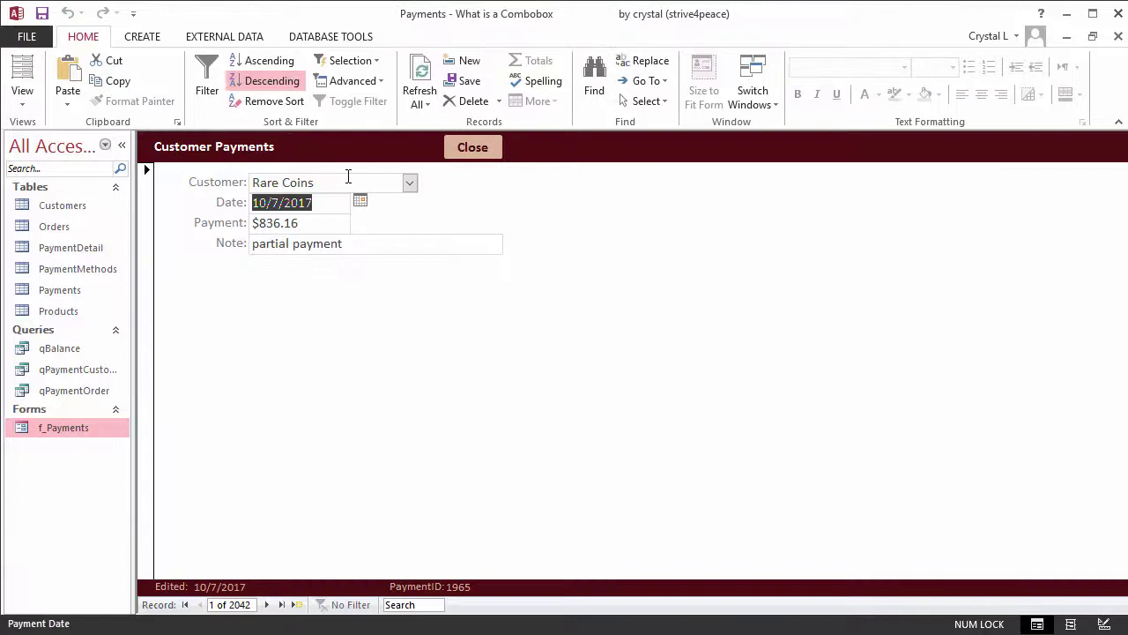
{"action": "left_click", "coordinate": [409, 184]}
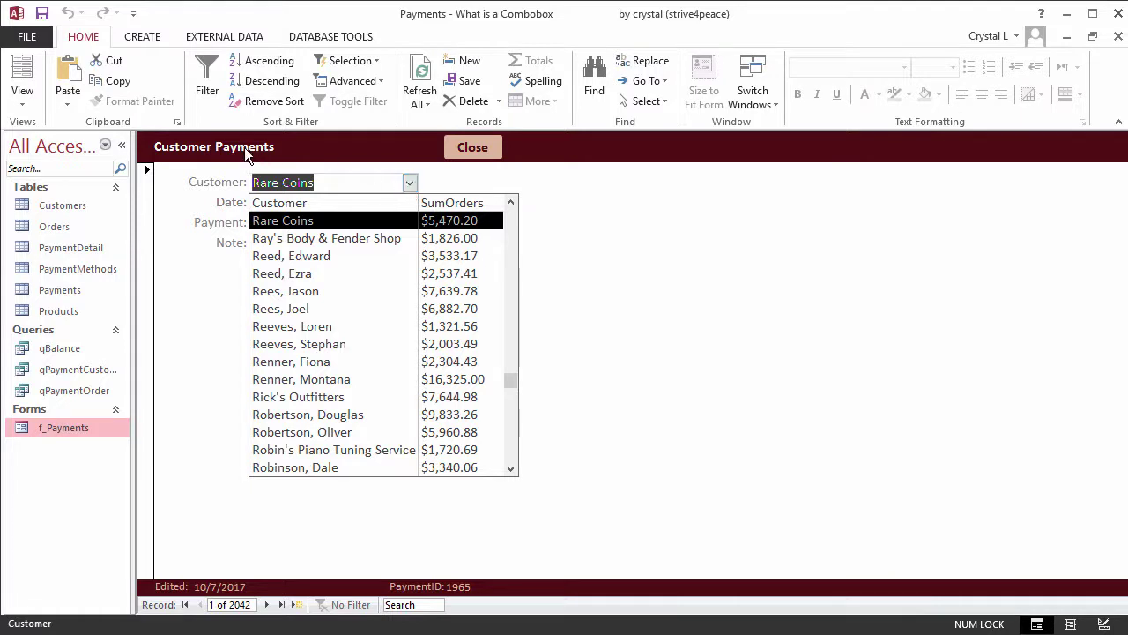
{"action": "left_click", "coordinate": [21, 106]}
{"action": "left_click", "coordinate": [23, 106]}
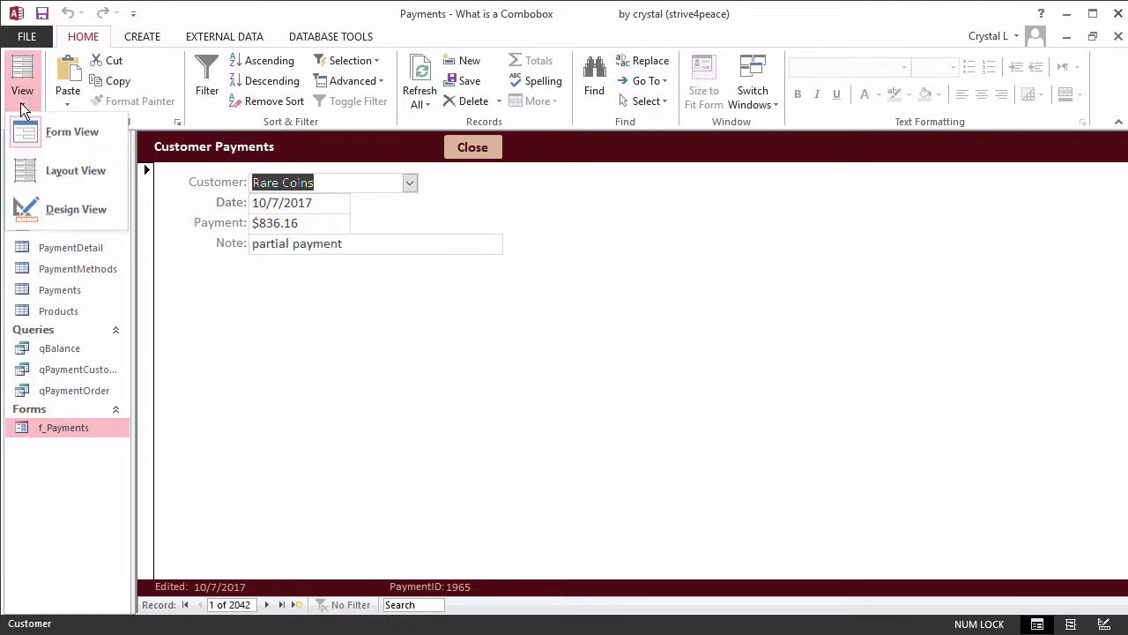
Add a text box without its label and move it beside the customer combo
{"action": "left_click", "coordinate": [59, 214]}
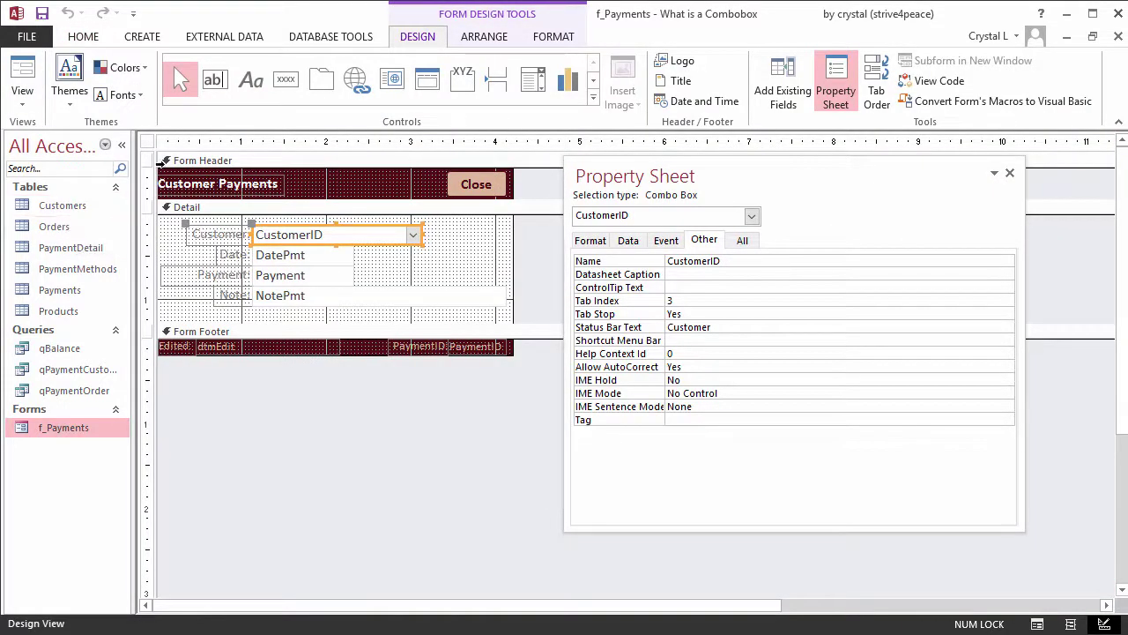
{"action": "left_click", "coordinate": [216, 83]}
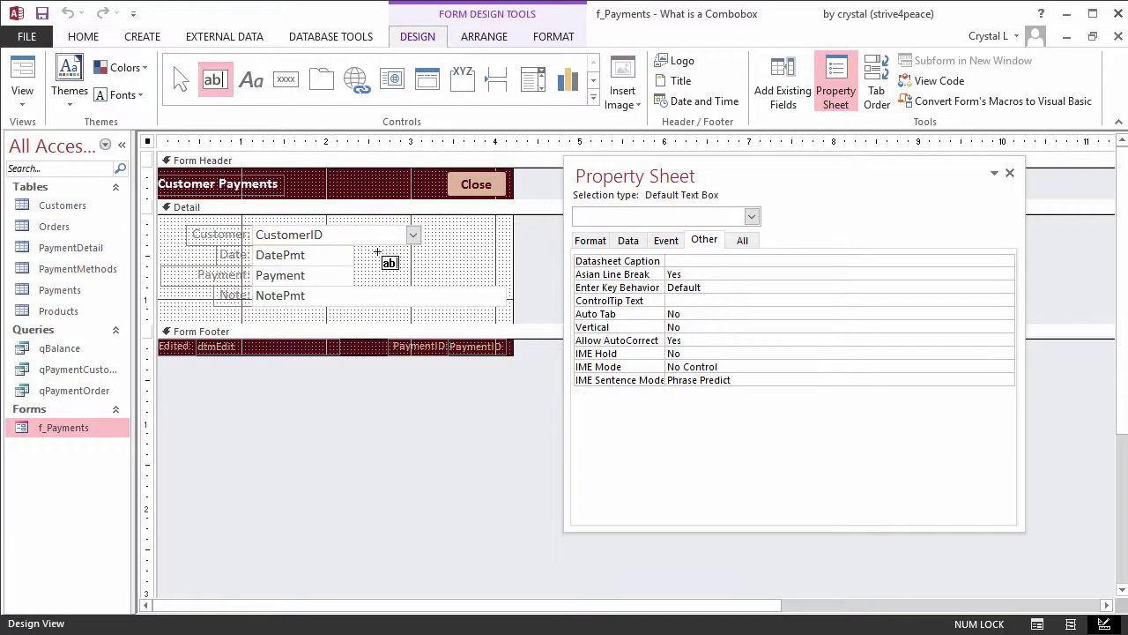
{"action": "left_click", "coordinate": [379, 256]}
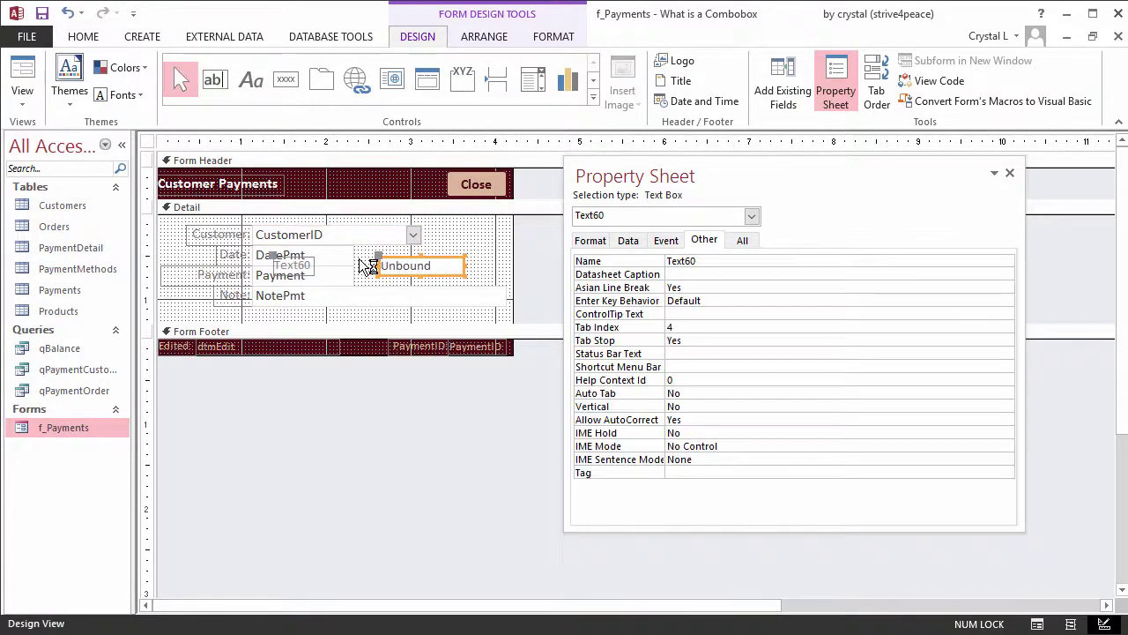
{"action": "left_click", "coordinate": [304, 265]}
{"action": "key", "text": "Delete"}
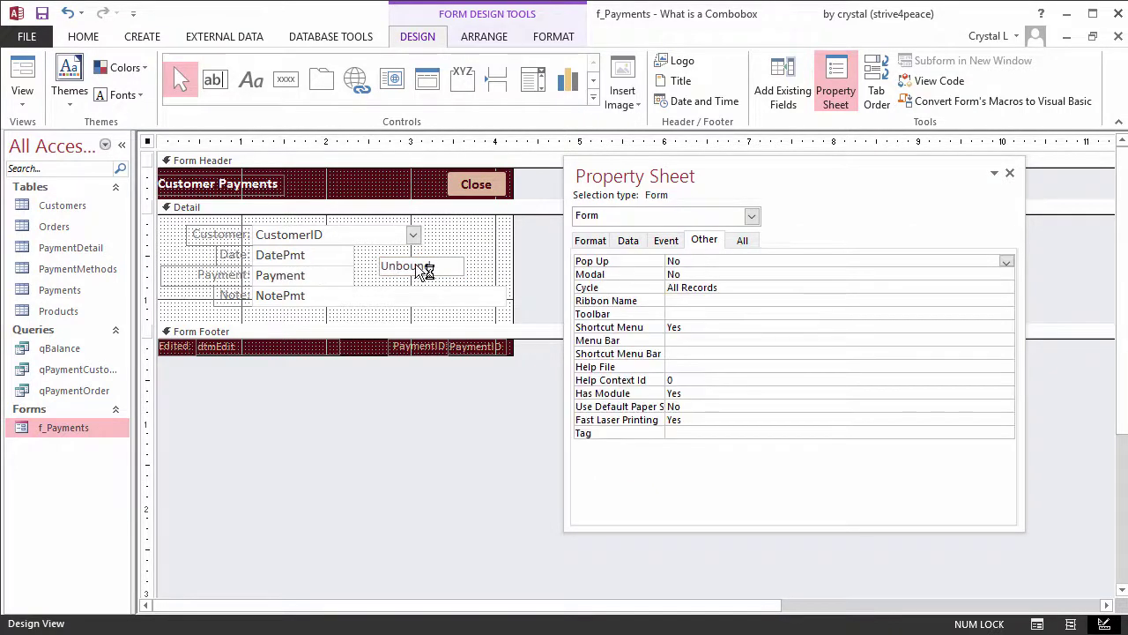
{"action": "left_click_drag", "start_coordinate": [423, 268], "coordinate": [461, 234]}
Name the new text box CustomerID_SumOrders, copying the combo's name and appending _SumOrders
{"action": "left_click", "coordinate": [352, 235]}
{"action": "left_click", "coordinate": [615, 257]}
{"action": "key", "text": "ctrl+c"}
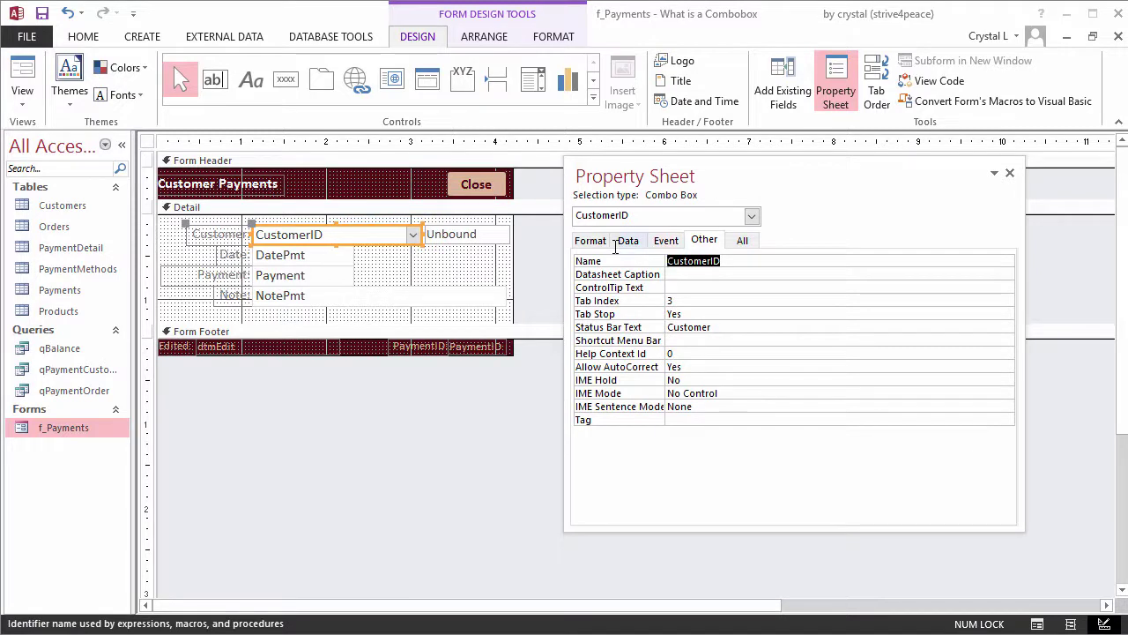
{"action": "left_click", "coordinate": [493, 234]}
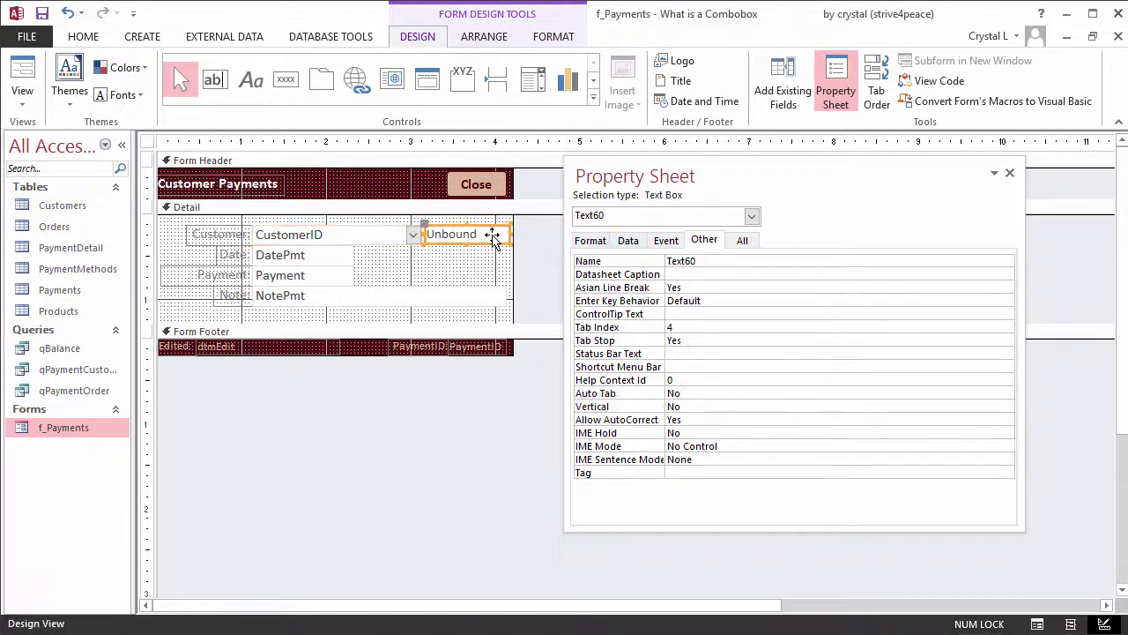
{"action": "double_click", "coordinate": [712, 263]}
{"action": "key", "text": "ctrl+v"}
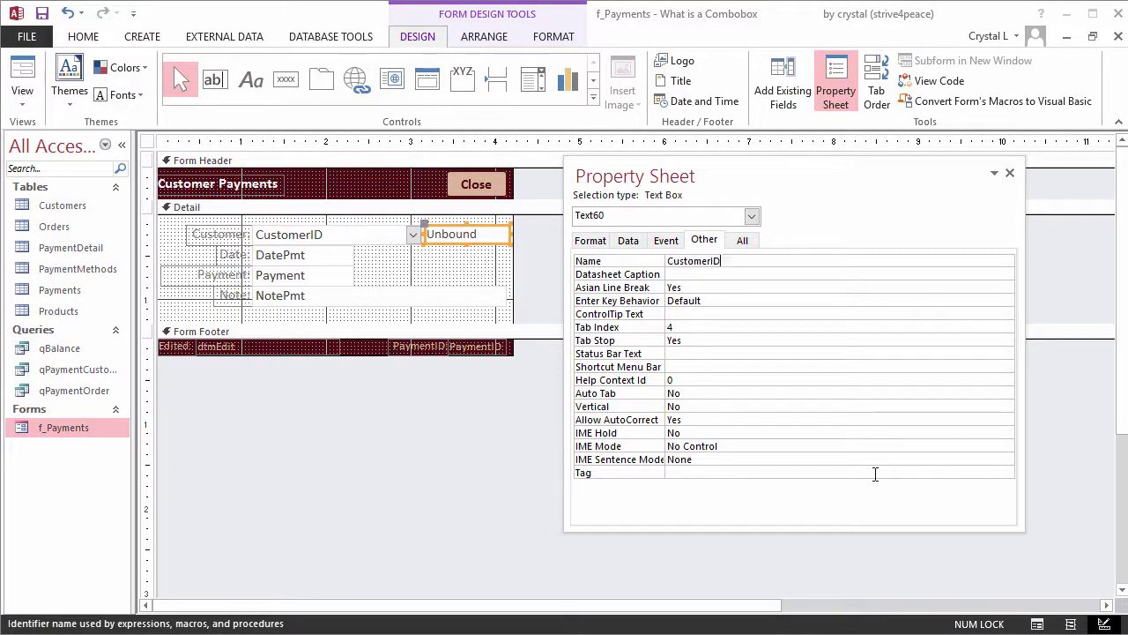
{"action": "type", "text": "_SumOrders"}
Enter =CustomerID.column(2) as the CustomerID_SumOrders box's Control Source
{"action": "key", "text": "Return"}
{"action": "left_click", "coordinate": [628, 241]}
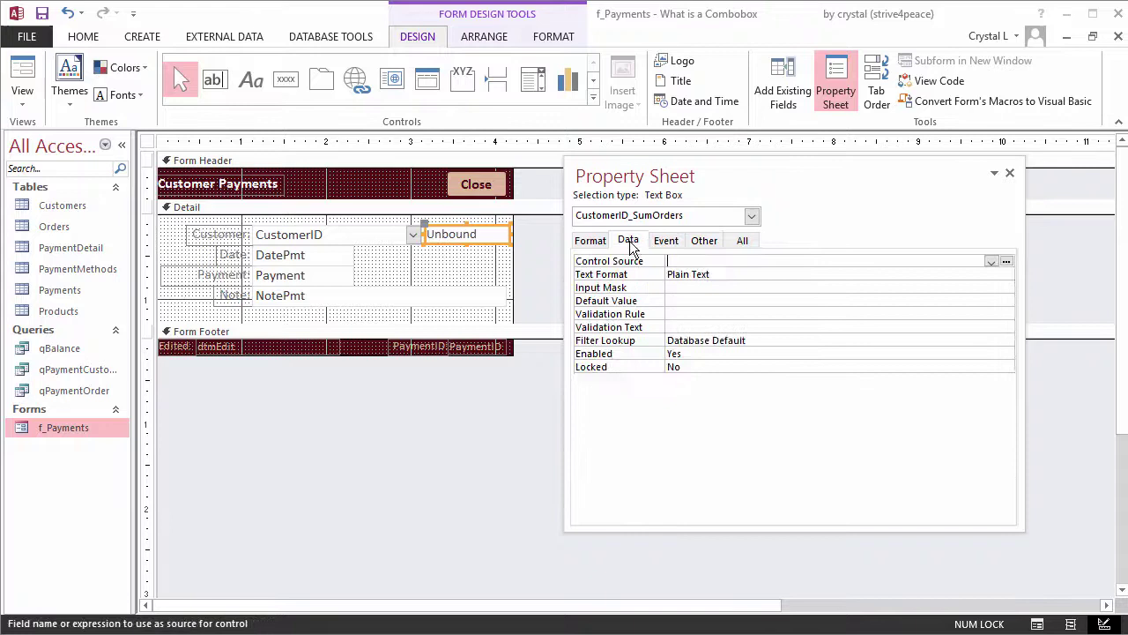
{"action": "left_click", "coordinate": [666, 261]}
{"action": "type", "text": "=Cust"}
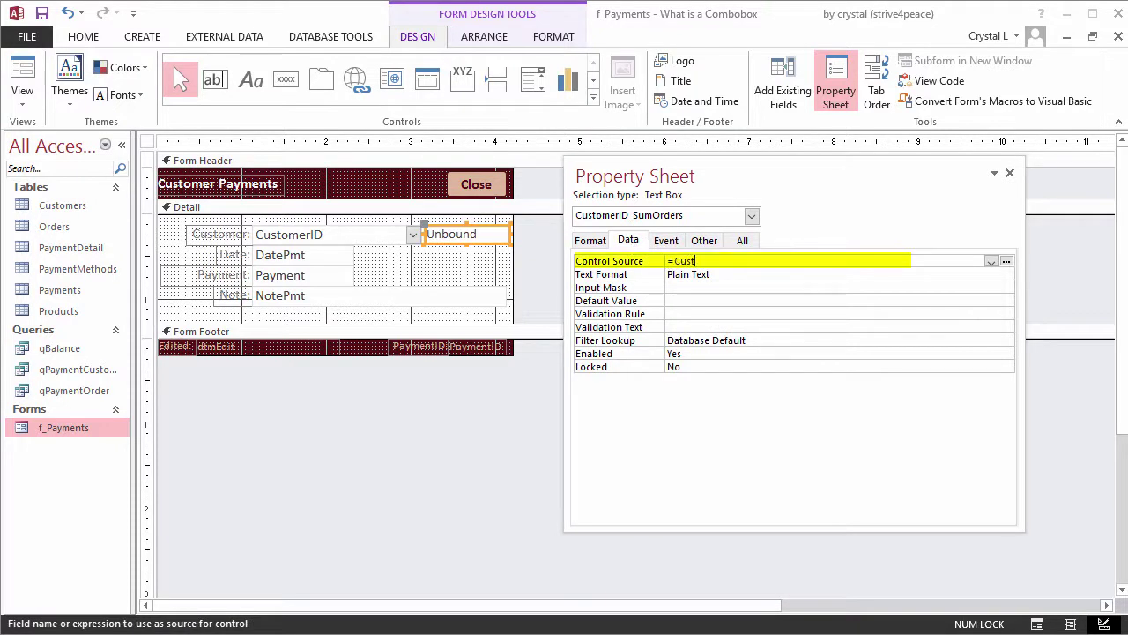
{"action": "type", "text": "omerID.column(2)"}
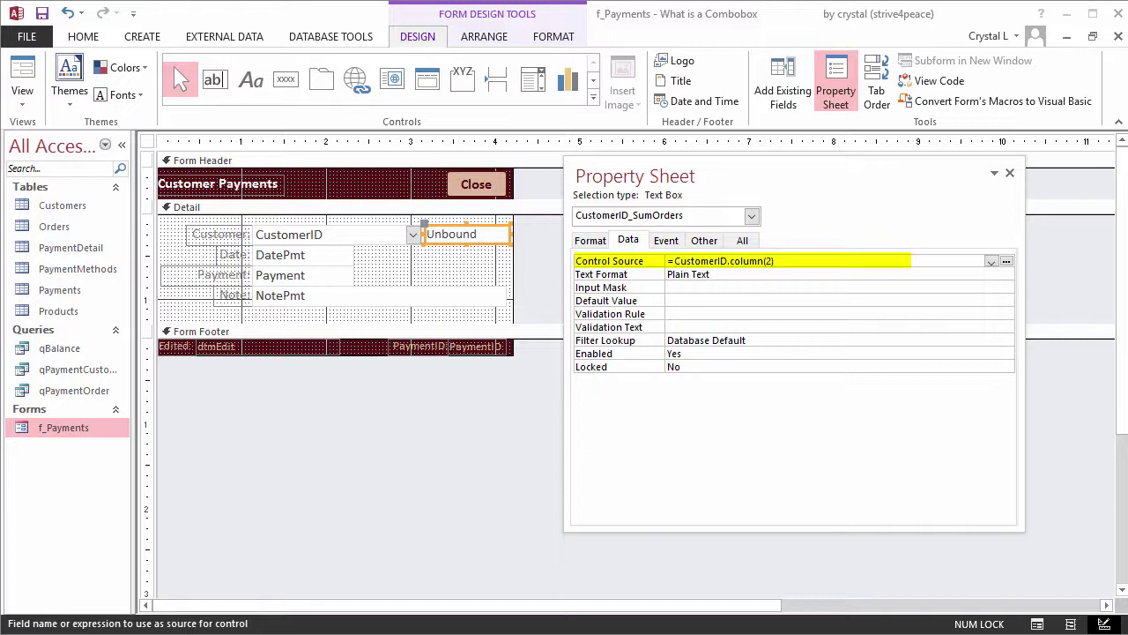
{"action": "left_click", "coordinate": [710, 242]}
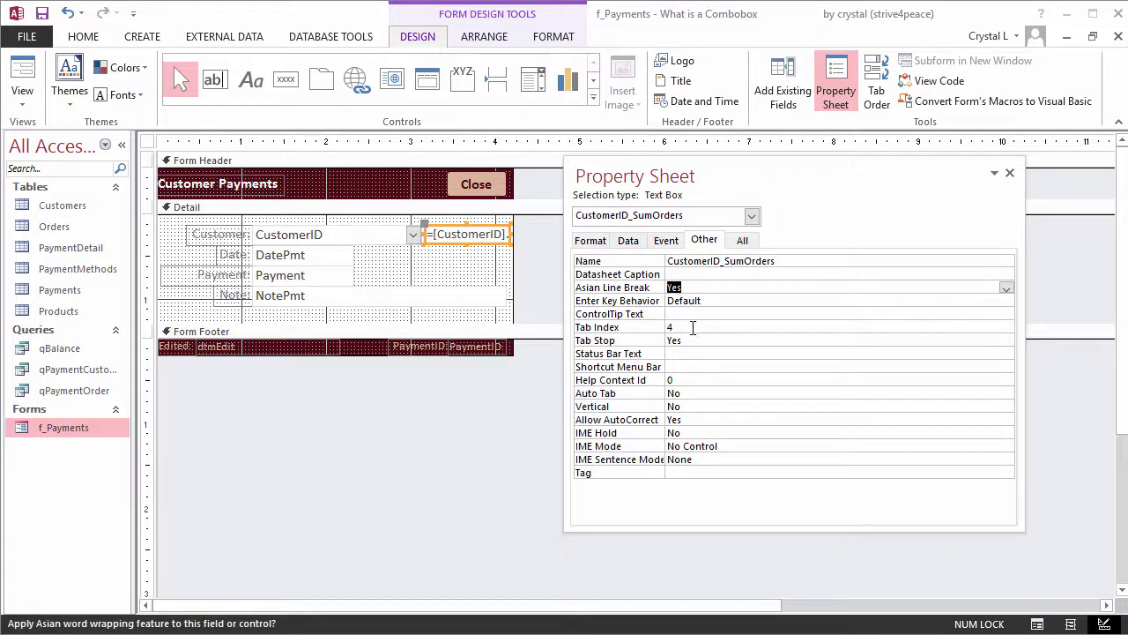
Set the CustomerID_SumOrders text box's Tab Stop property to No
{"action": "left_click", "coordinate": [691, 339]}
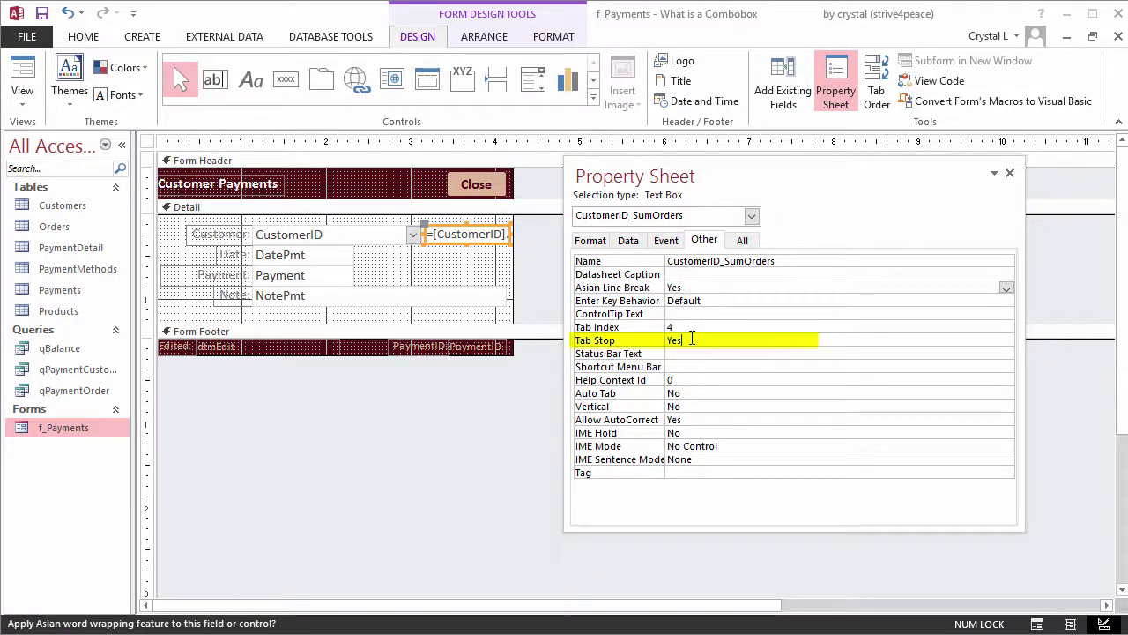
{"action": "double_click", "coordinate": [692, 339]}
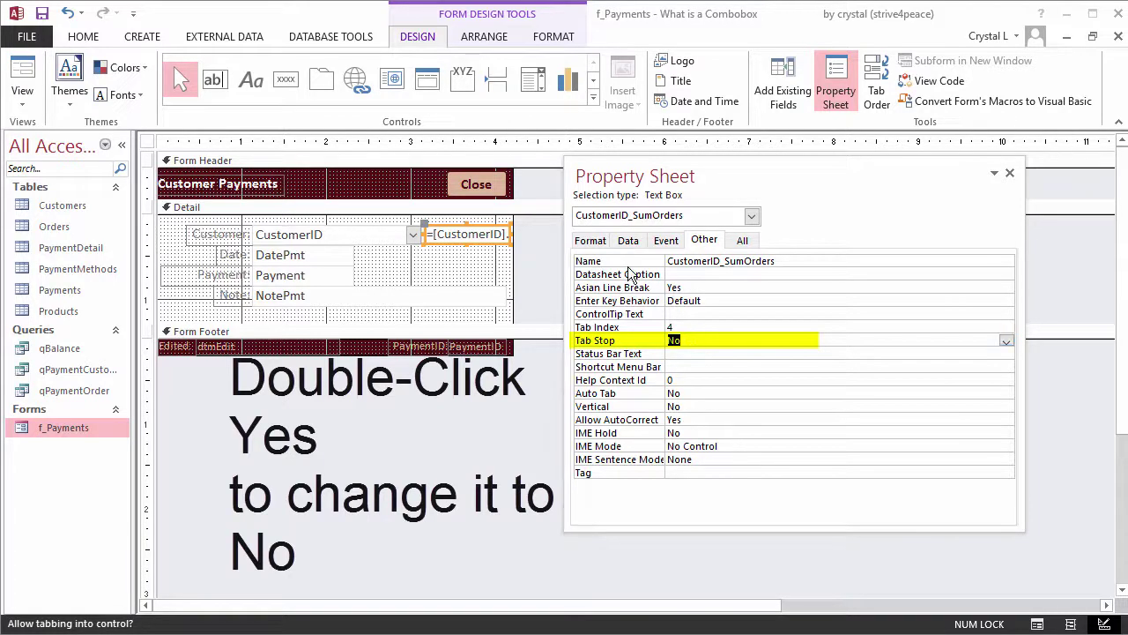
{"action": "left_click", "coordinate": [590, 240]}
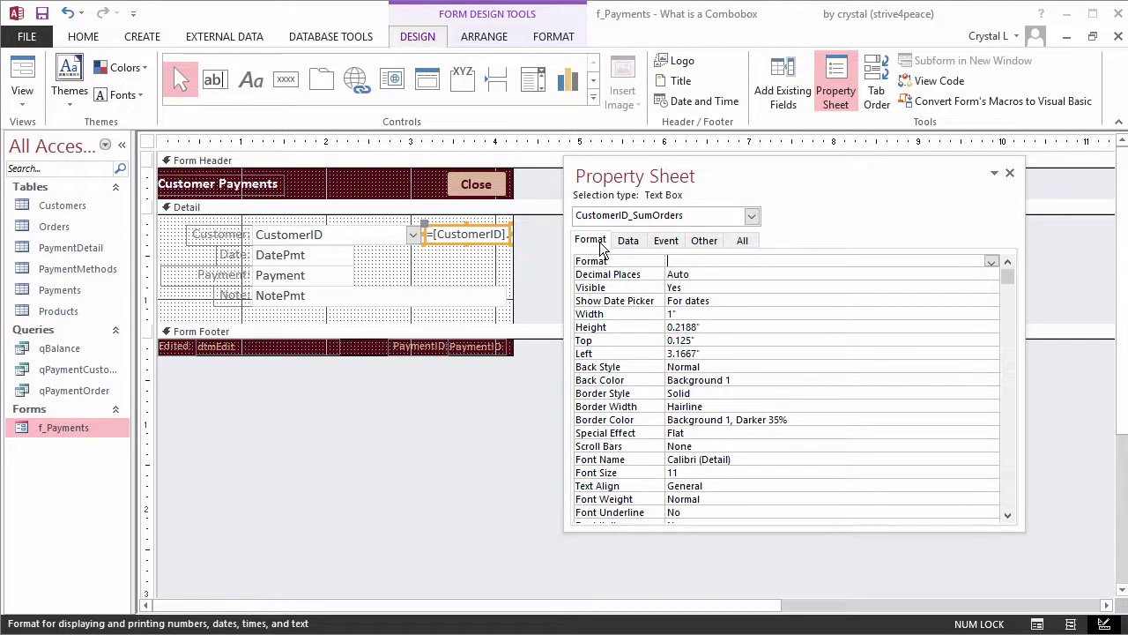
Give the box a soft blue Fore Color (#8EA3BD) and preview it in Form View
{"action": "left_click", "coordinate": [1007, 515]}
{"action": "left_click", "coordinate": [1007, 514]}
{"action": "left_click", "coordinate": [709, 512]}
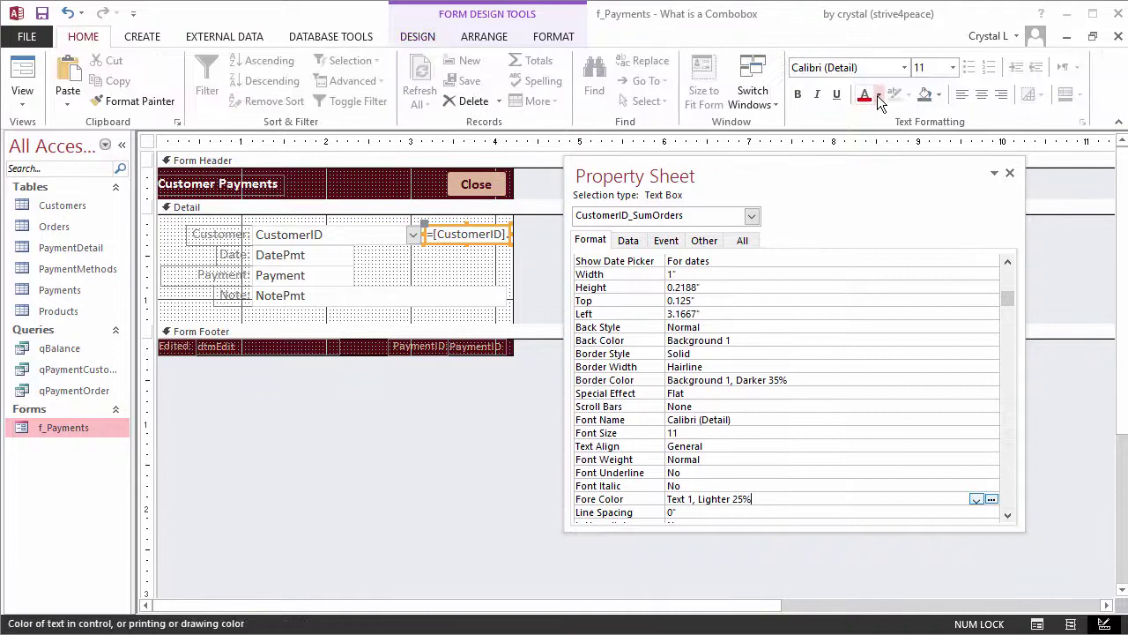
{"action": "left_click", "coordinate": [878, 95]}
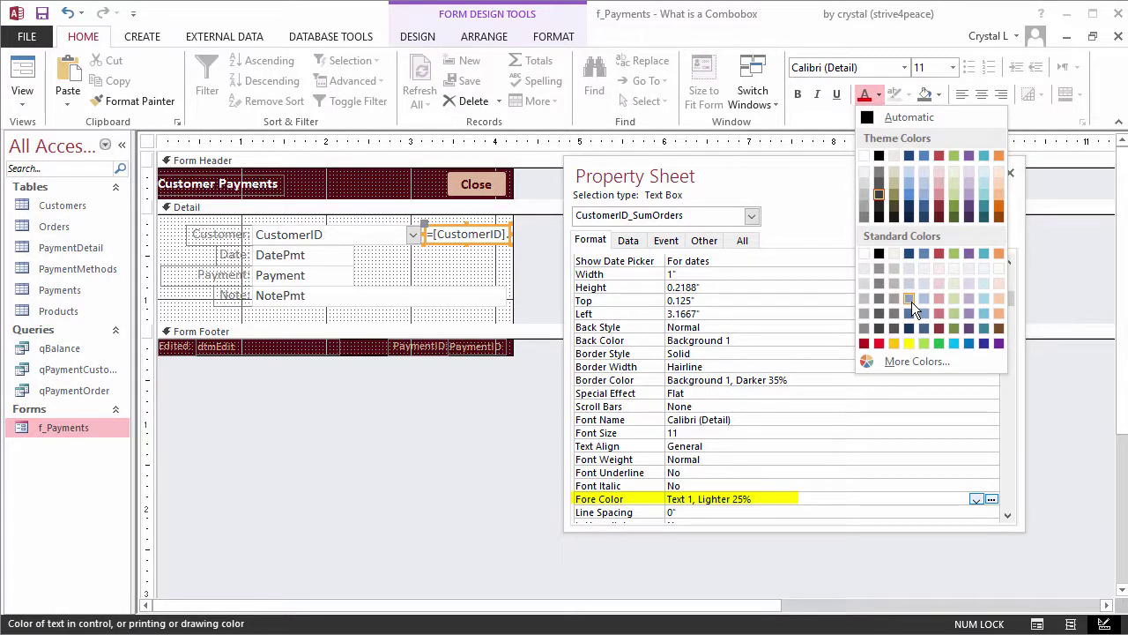
{"action": "left_click", "coordinate": [911, 301]}
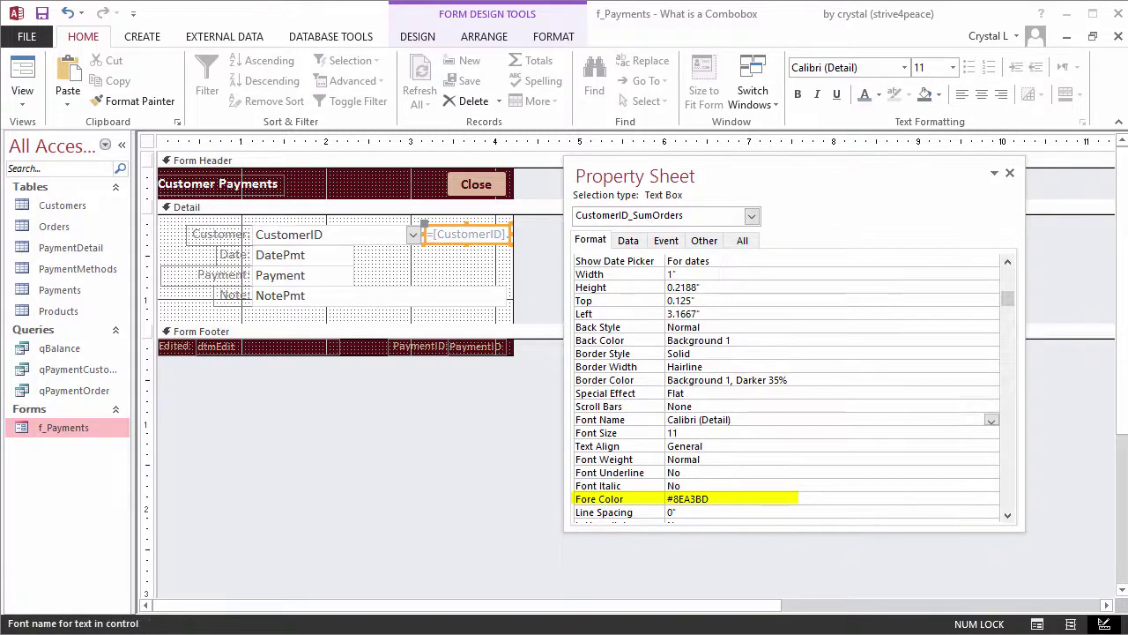
{"action": "left_click", "coordinate": [22, 71]}
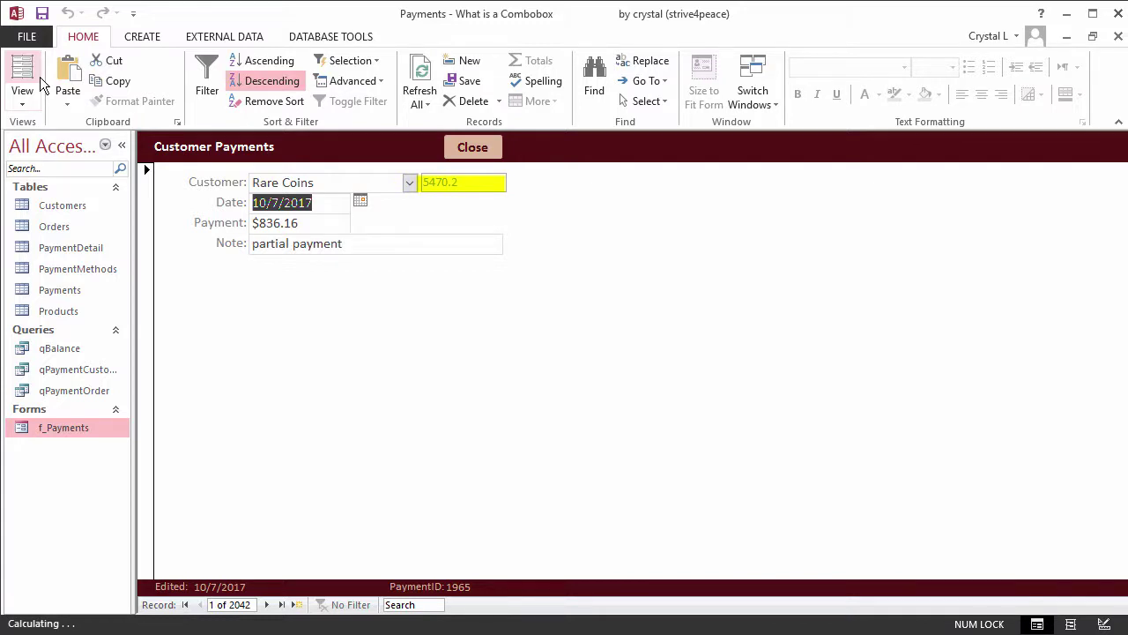
Back in Design View, set the summed-orders box's Format to Currency
{"action": "left_click", "coordinate": [22, 97]}
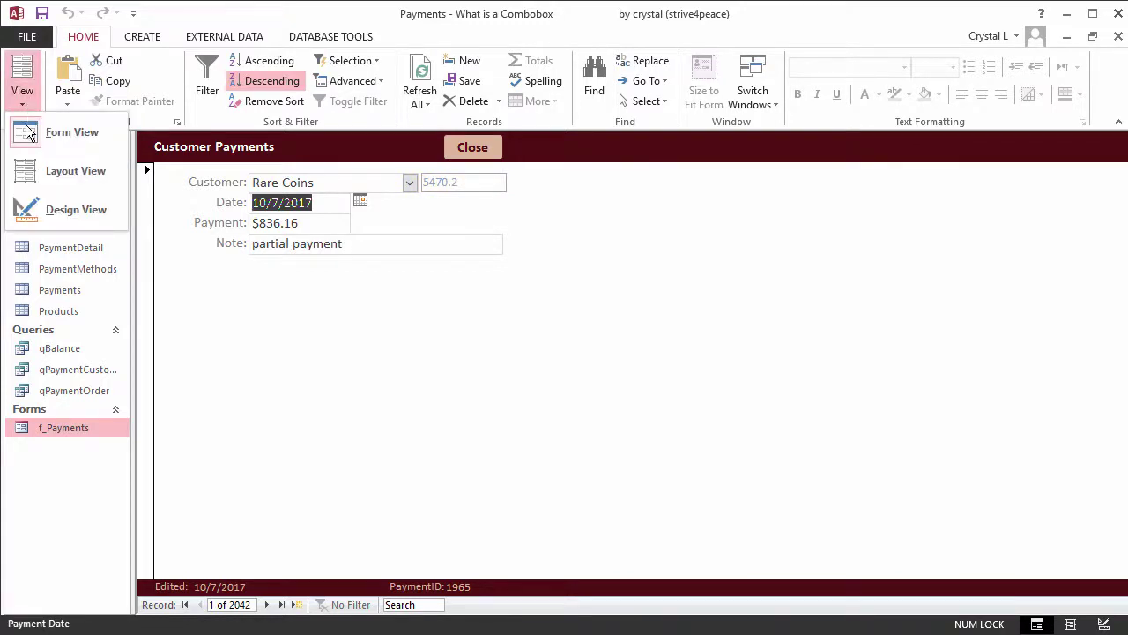
{"action": "left_click", "coordinate": [46, 202]}
{"action": "left_click", "coordinate": [995, 262]}
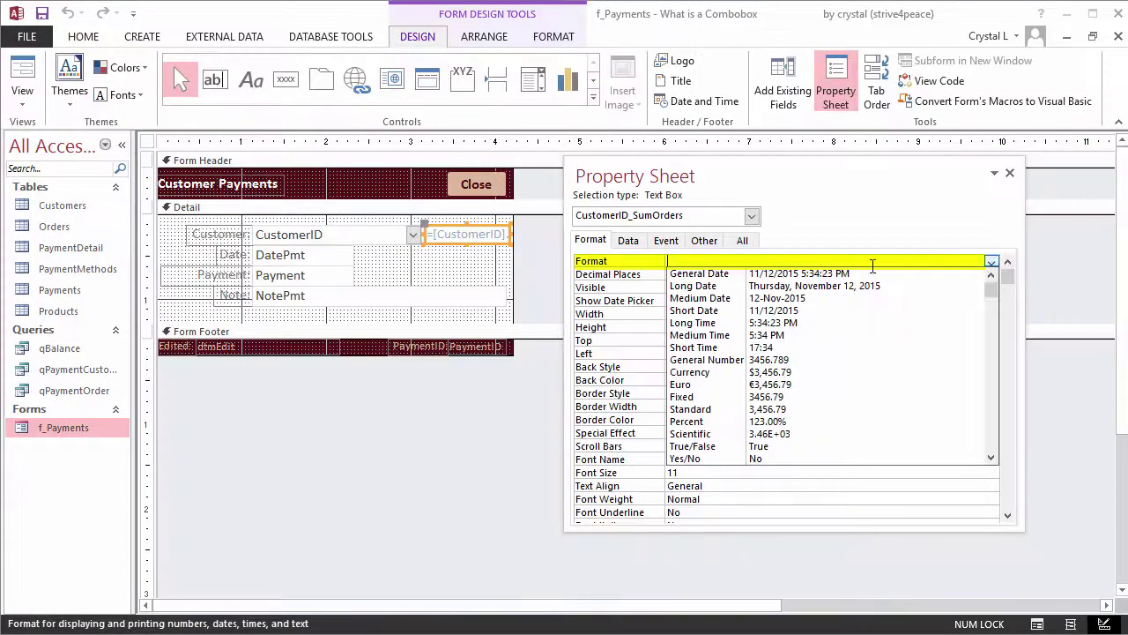
{"action": "left_click", "coordinate": [759, 372]}
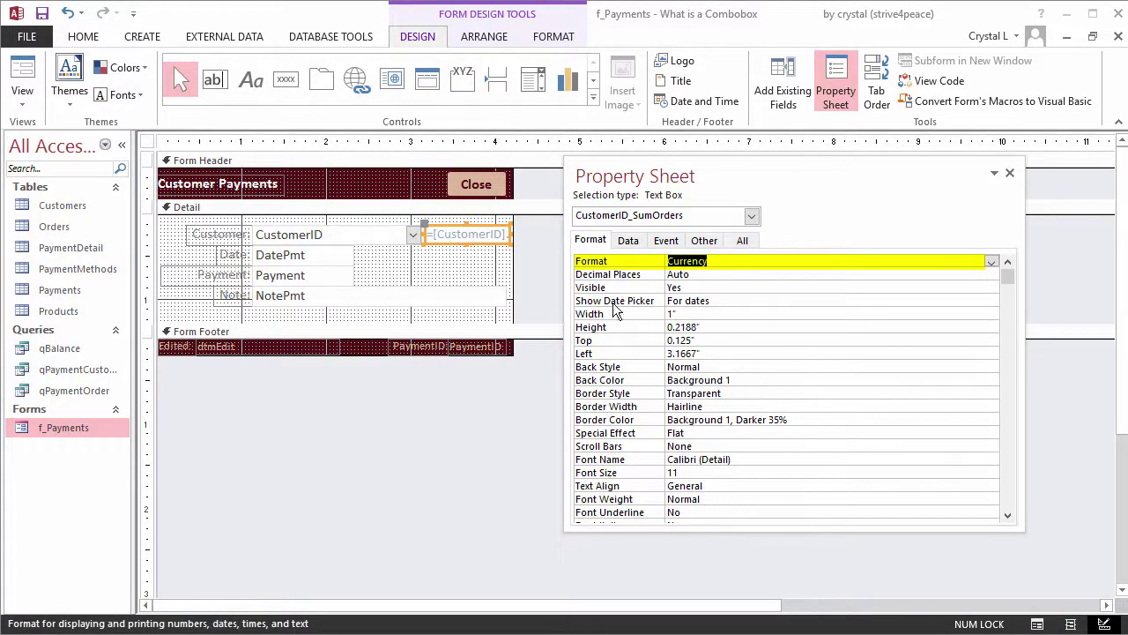
Check the formatted total in Form View, then return to Design View
{"action": "left_click", "coordinate": [30, 79]}
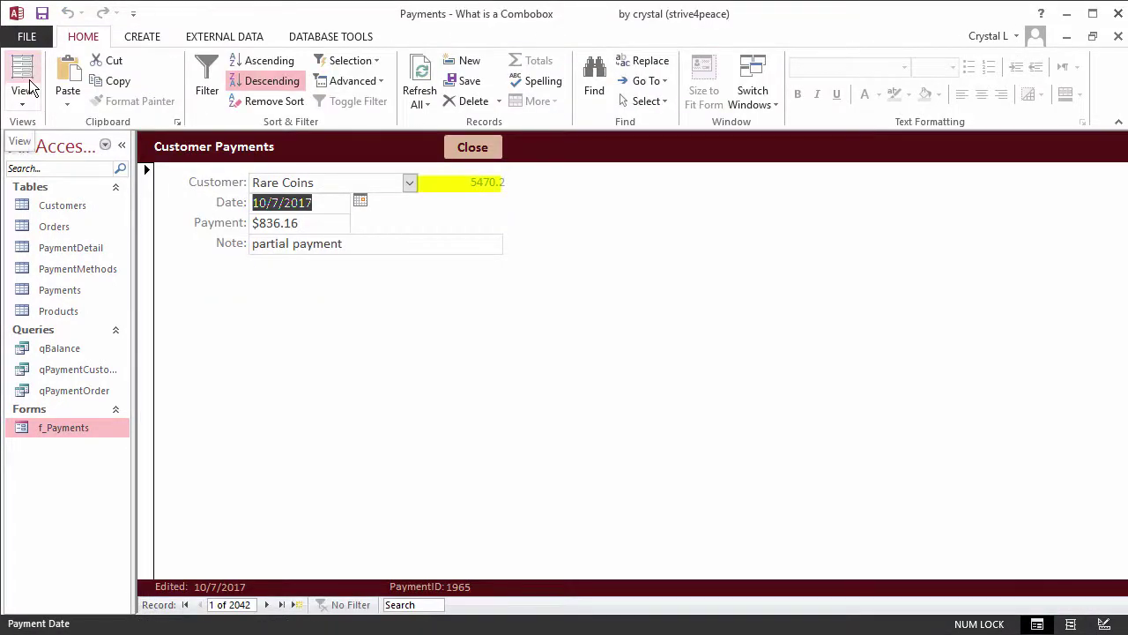
{"action": "right_click", "coordinate": [554, 151]}
{"action": "left_click", "coordinate": [601, 205]}
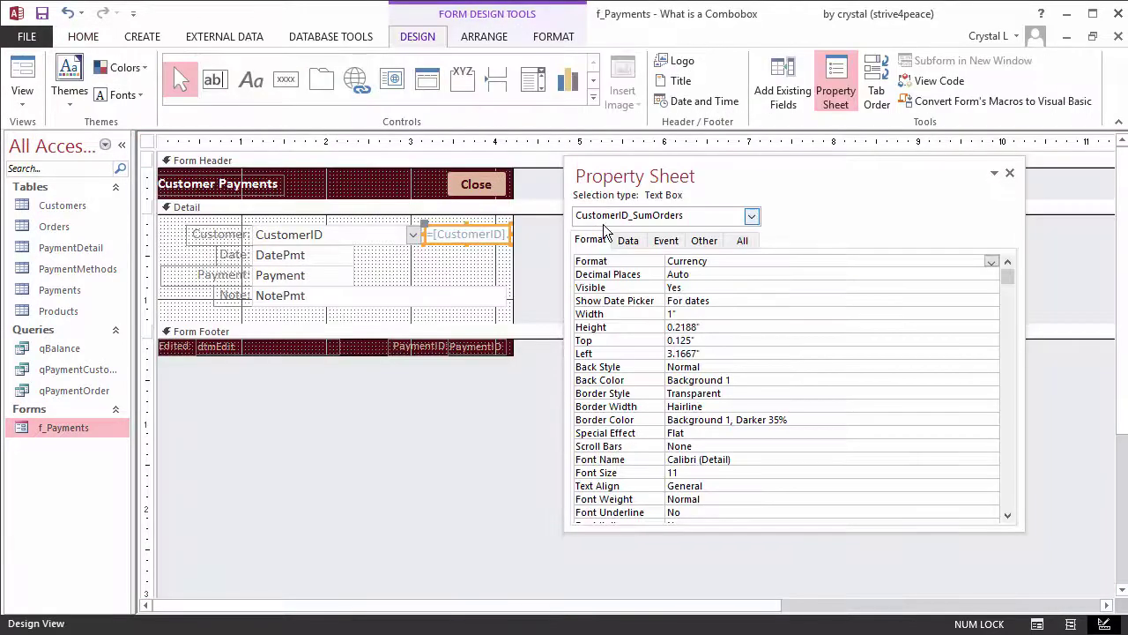
{"action": "left_click", "coordinate": [628, 241]}
In the Zoom box, wrap the Control Source as =CCur(Nz([CustomerID].[column](2)))
{"action": "left_click", "coordinate": [671, 261]}
{"action": "key", "text": "shift+F2"}
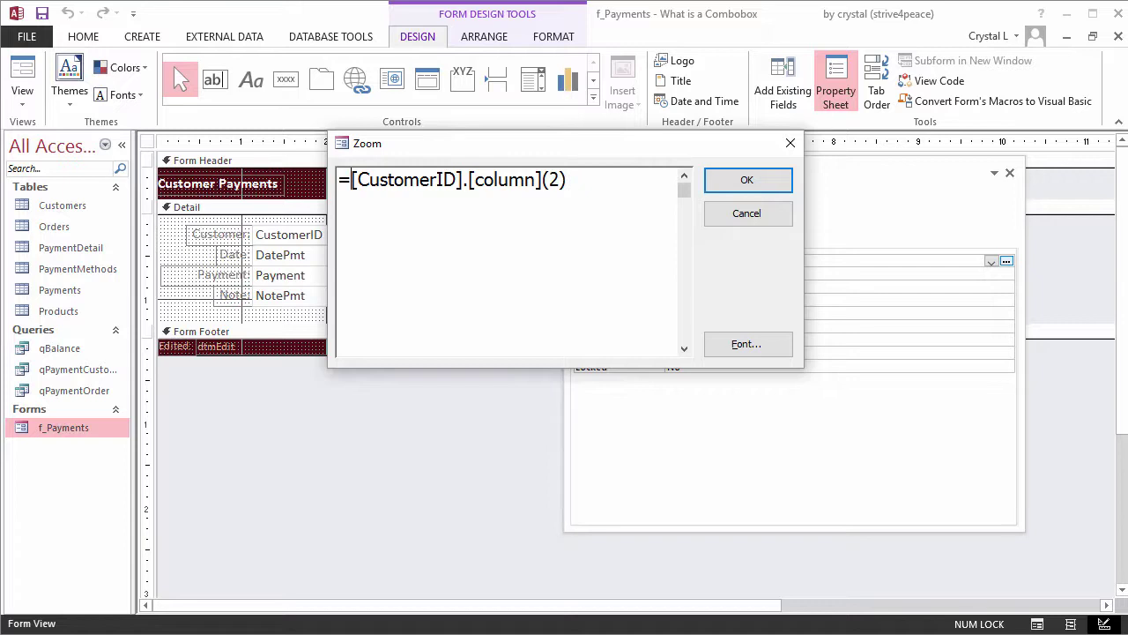
{"action": "type", "text": "CCur"}
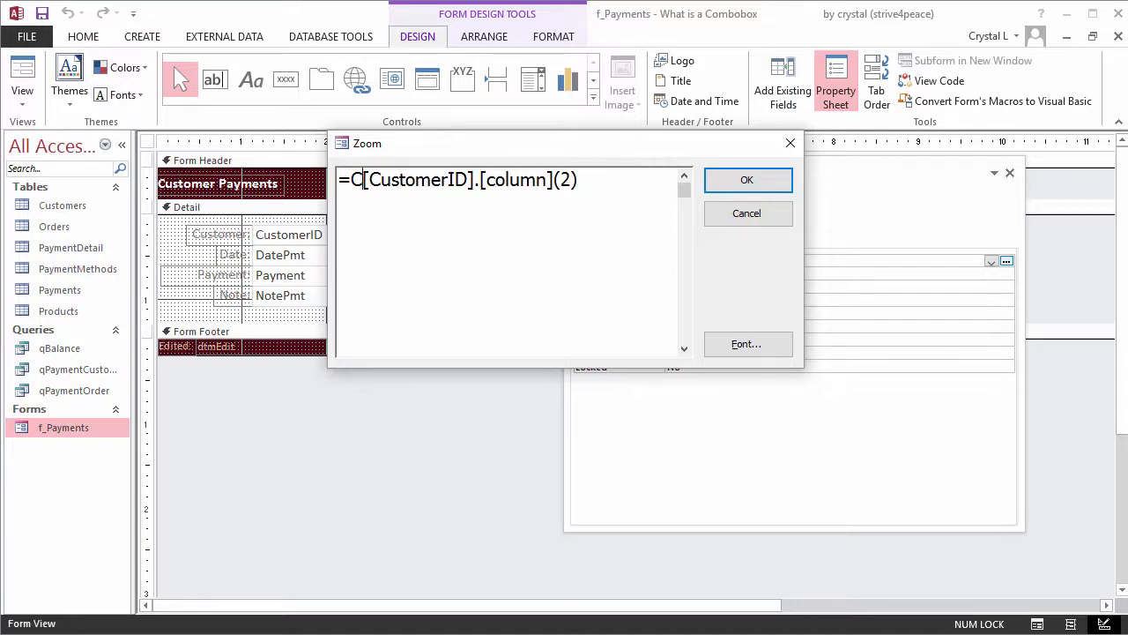
{"action": "type", "text": "("}
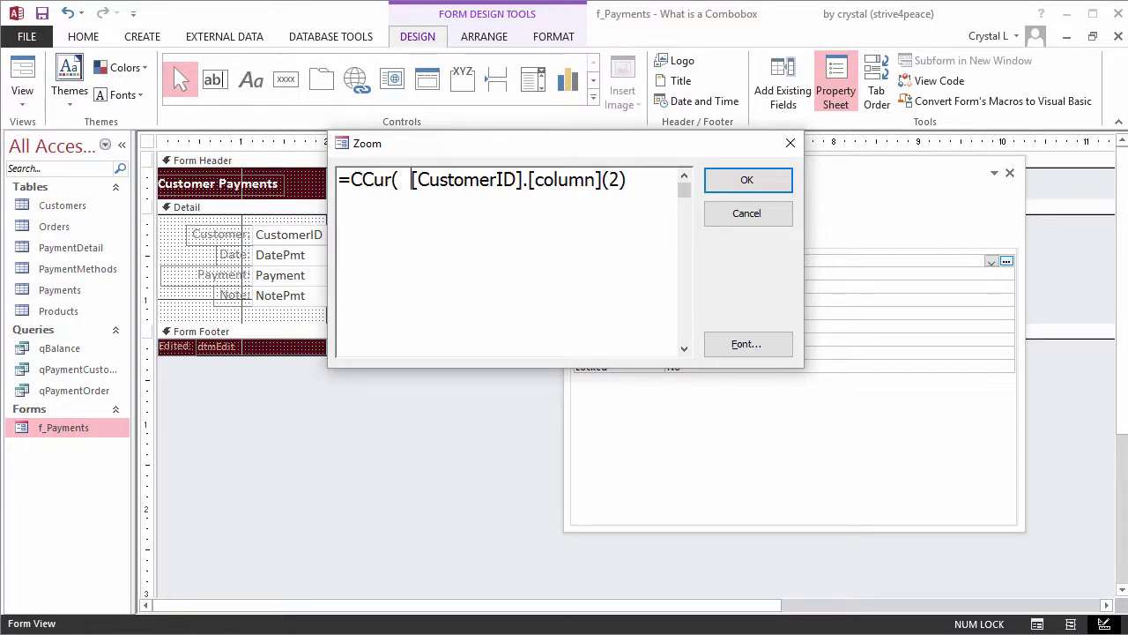
{"action": "type", "text": "Nz("}
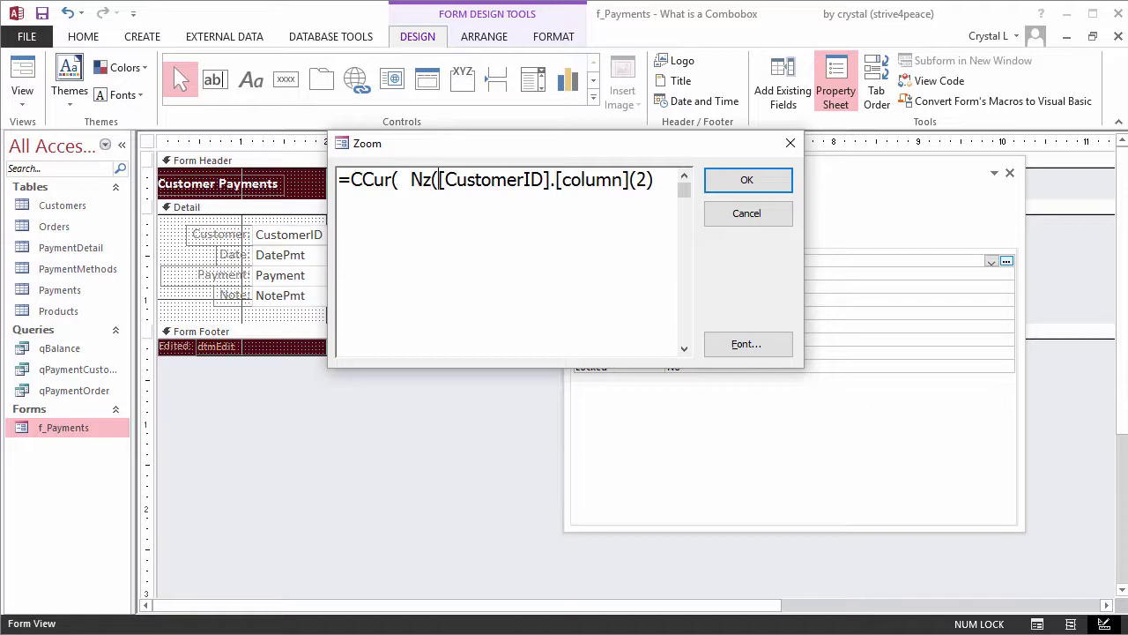
{"action": "left_click", "coordinate": [660, 180]}
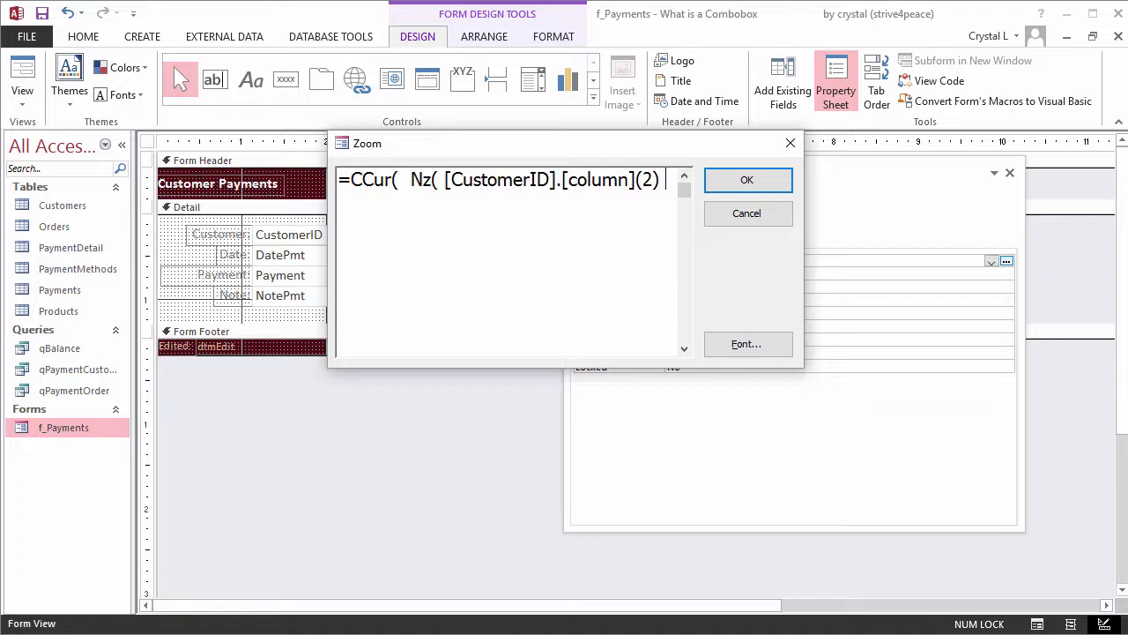
{"action": "type", "text": "))"}
{"action": "key", "text": "Return"}
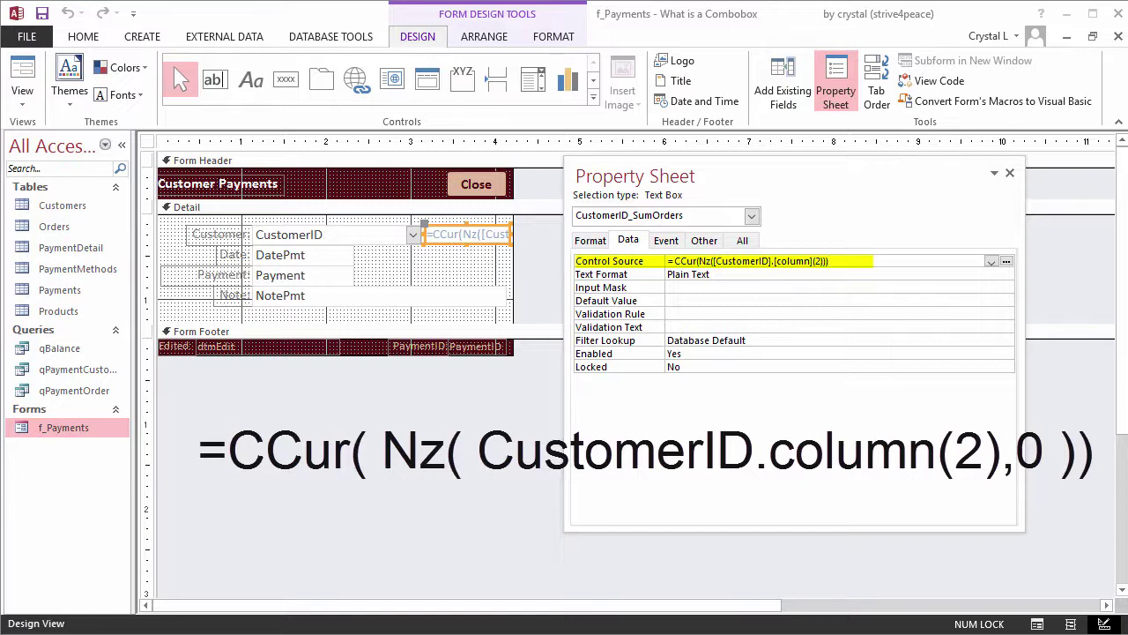
Left-align the summed-orders box so Form View shows $5,470.20 beside Rare Coins
{"action": "left_click", "coordinate": [21, 80]}
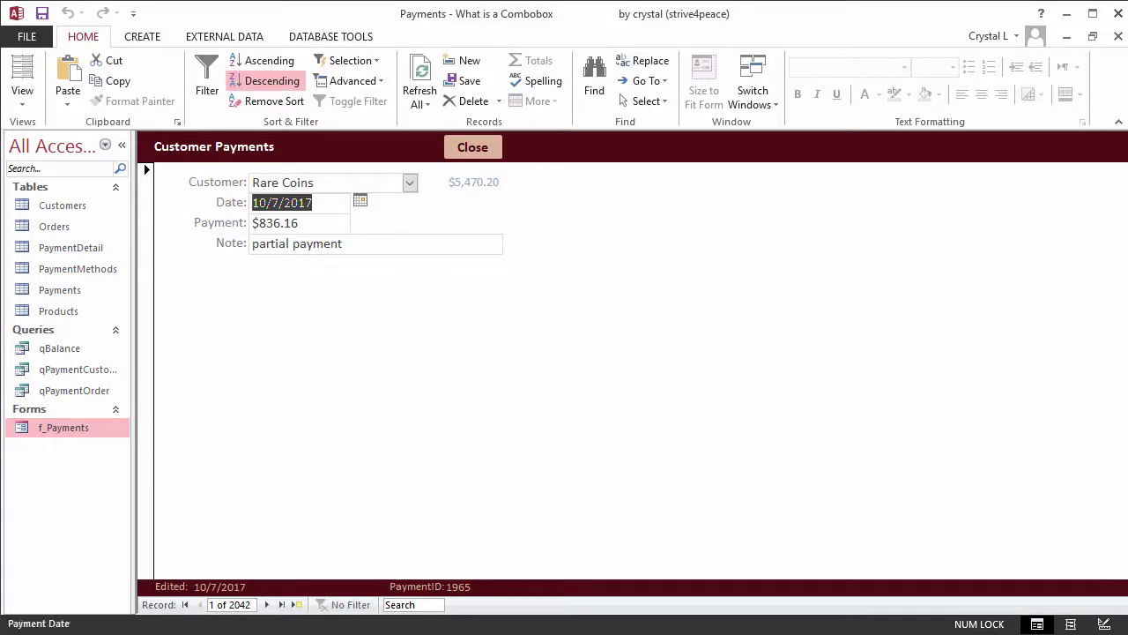
{"action": "right_click", "coordinate": [354, 147]}
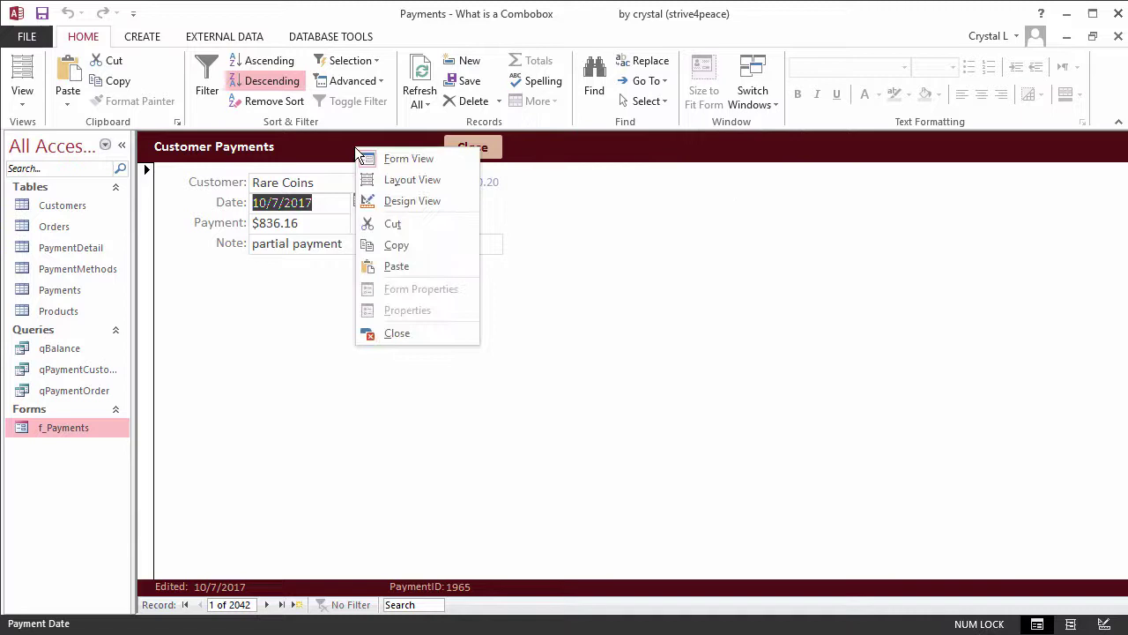
{"action": "left_click", "coordinate": [400, 201]}
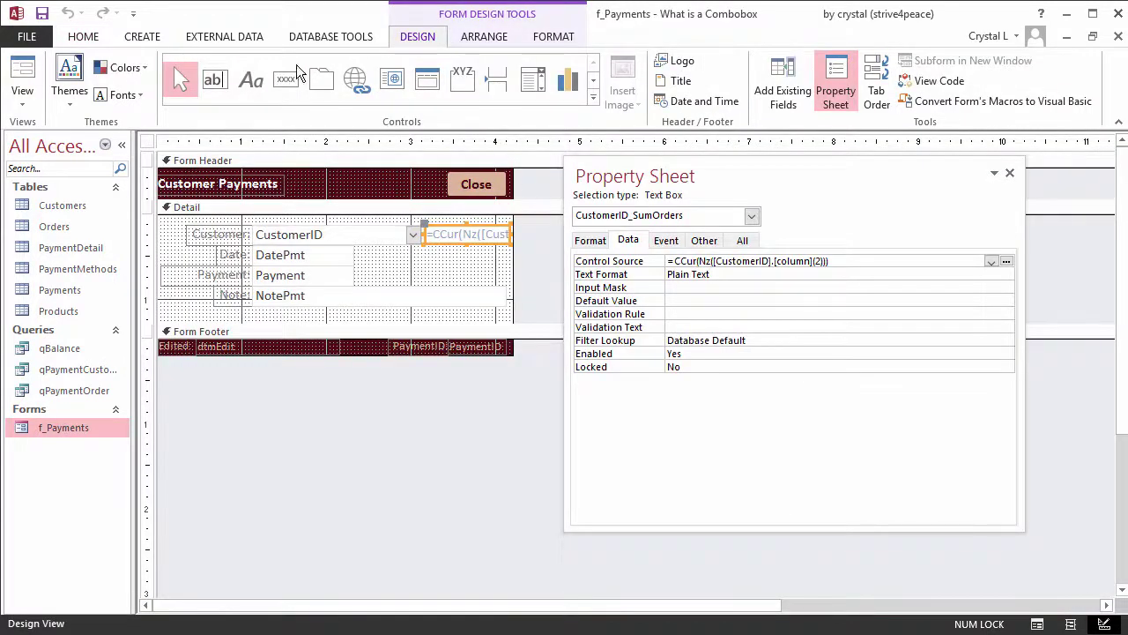
{"action": "left_click", "coordinate": [83, 36]}
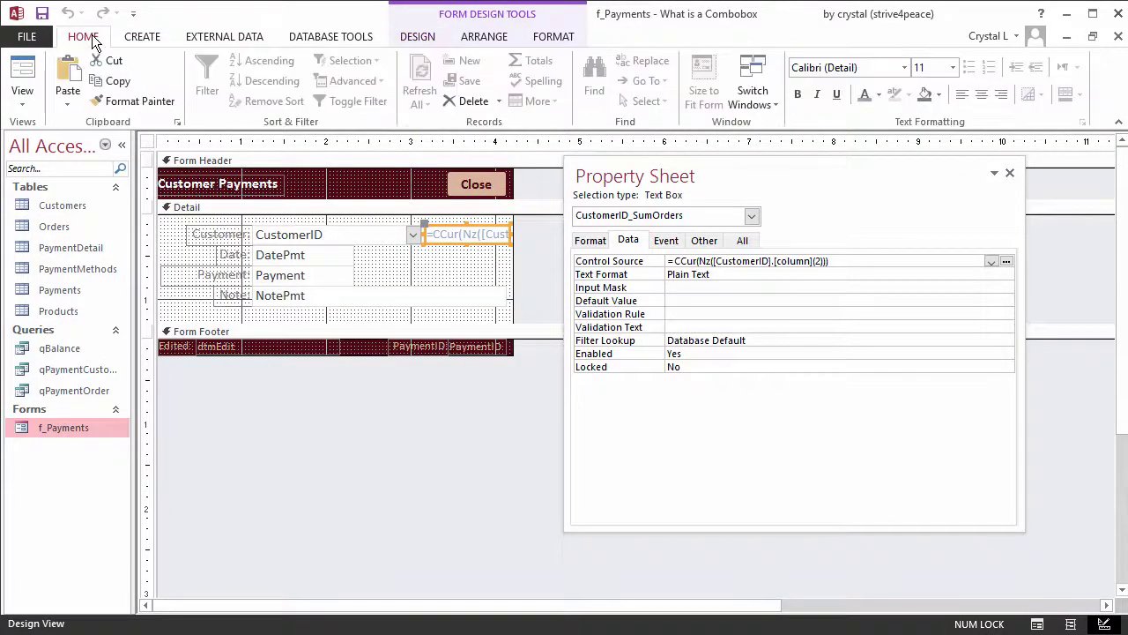
{"action": "left_click", "coordinate": [960, 95]}
{"action": "left_click", "coordinate": [22, 81]}
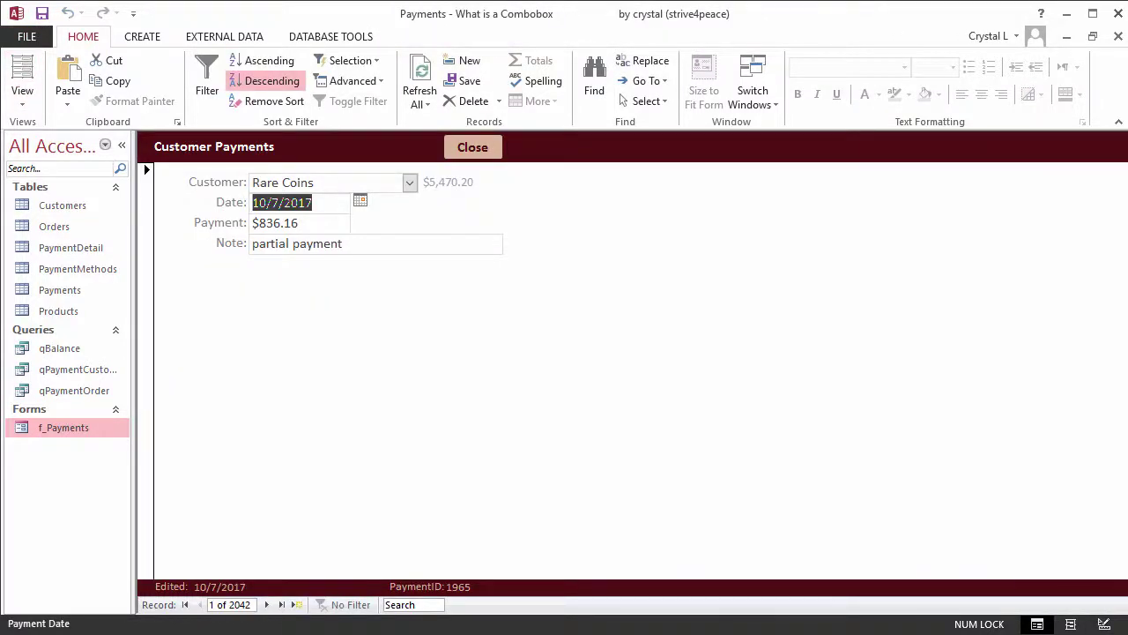
Check the customer totals, then step forward to record 8, which shows $7,294.94
{"action": "left_click", "coordinate": [409, 183]}
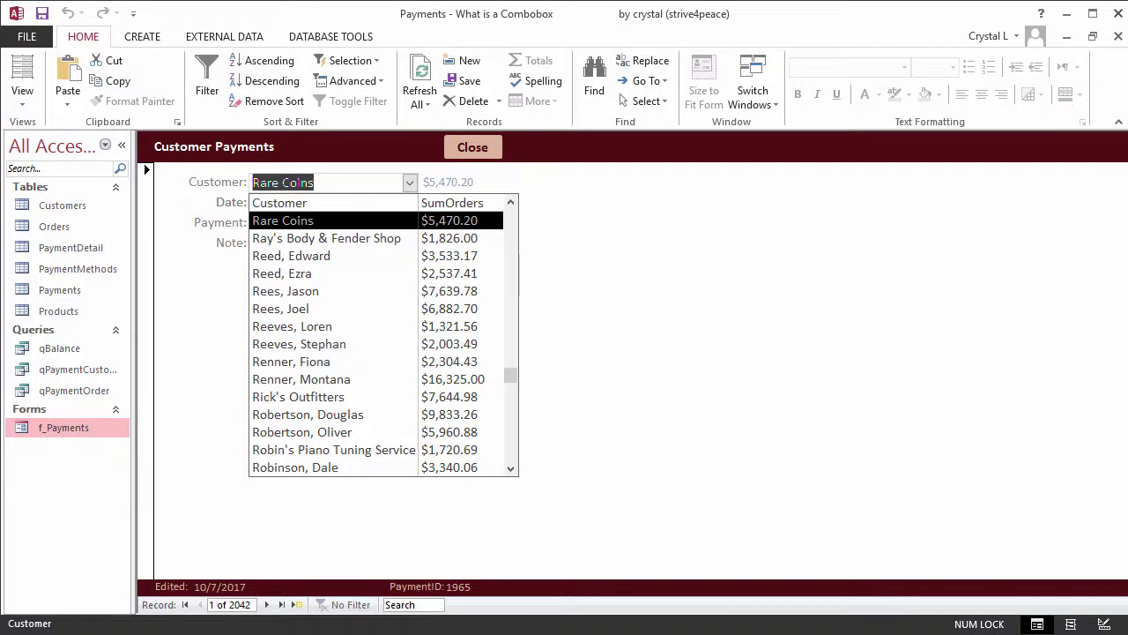
{"action": "left_click", "coordinate": [267, 605]}
{"action": "left_click", "coordinate": [267, 605]}
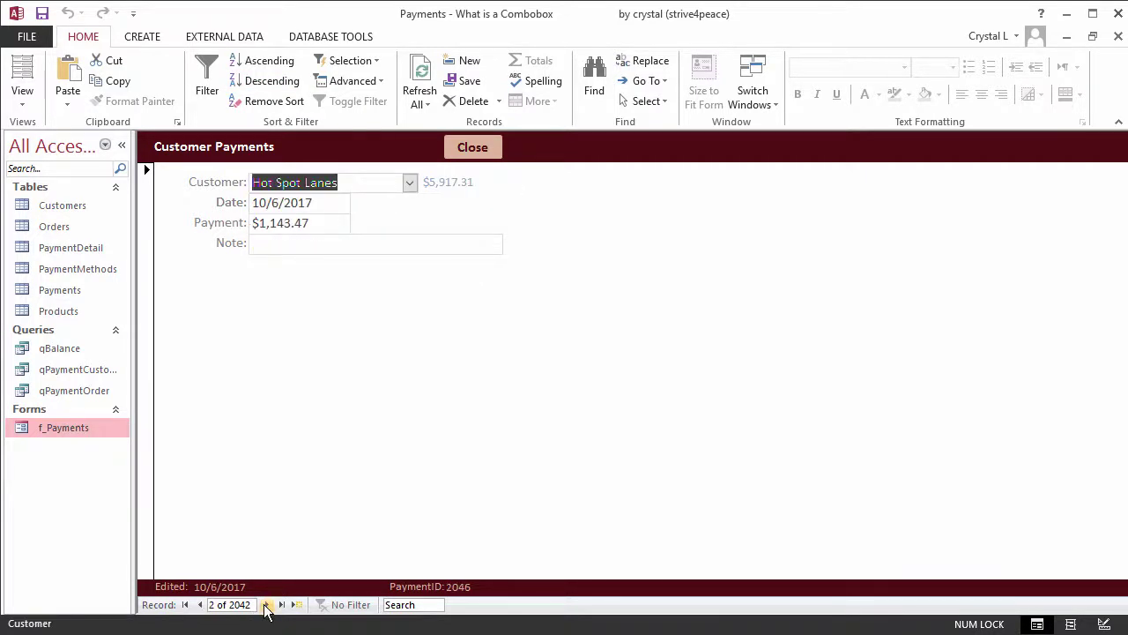
{"action": "left_click", "coordinate": [267, 605]}
{"action": "left_click", "coordinate": [267, 605]}
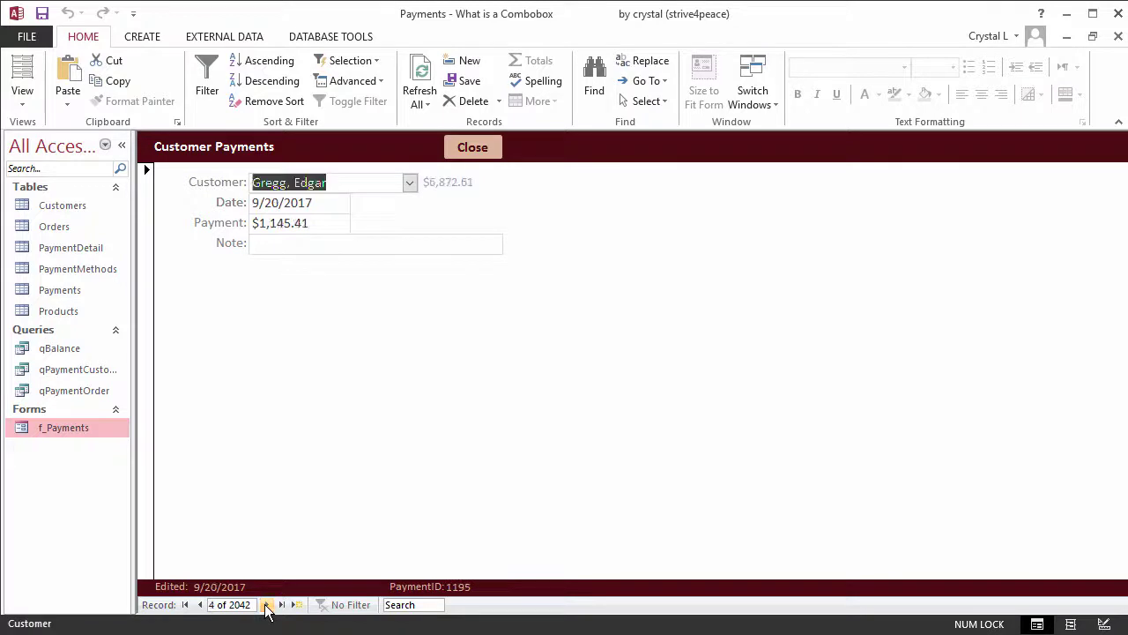
{"action": "left_click", "coordinate": [267, 604]}
{"action": "left_click", "coordinate": [267, 604]}
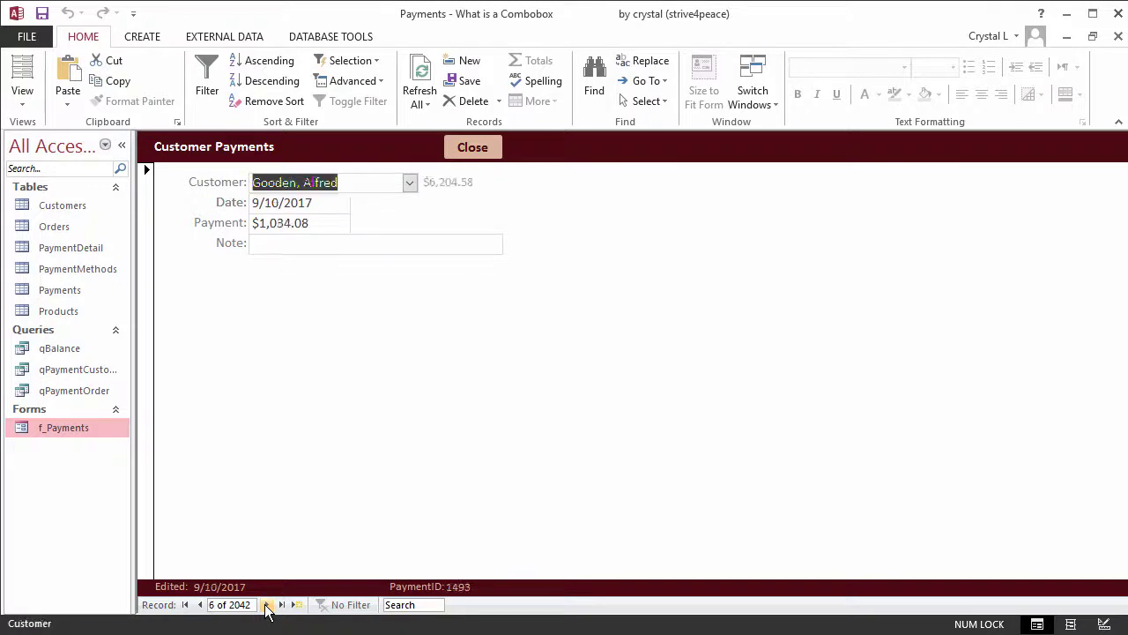
{"action": "left_click", "coordinate": [267, 605]}
{"action": "left_click", "coordinate": [267, 604]}
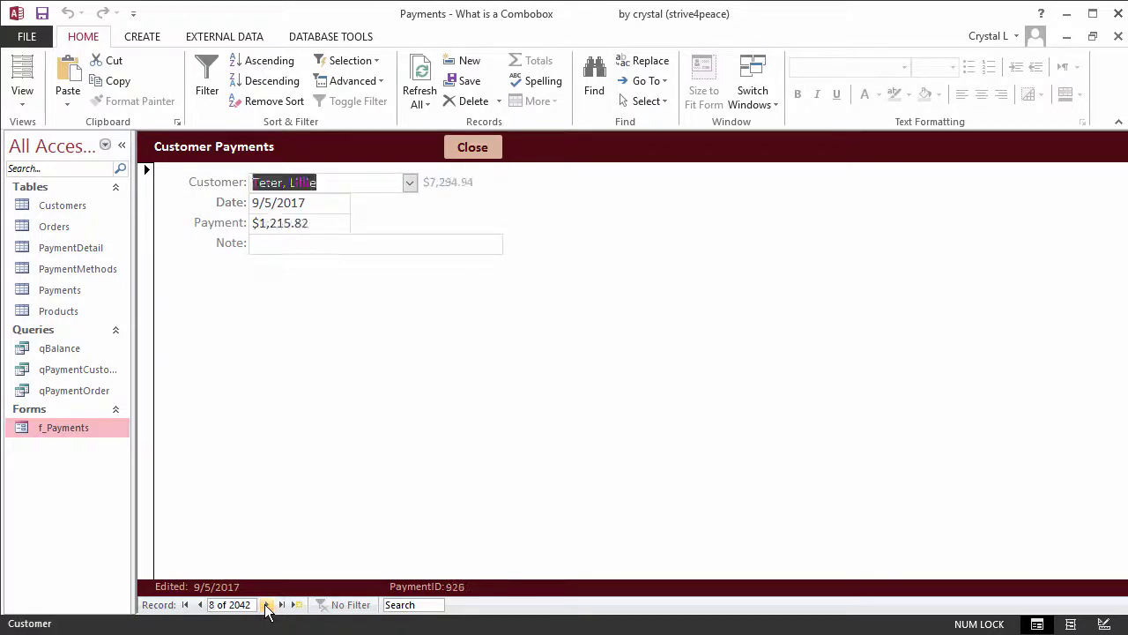